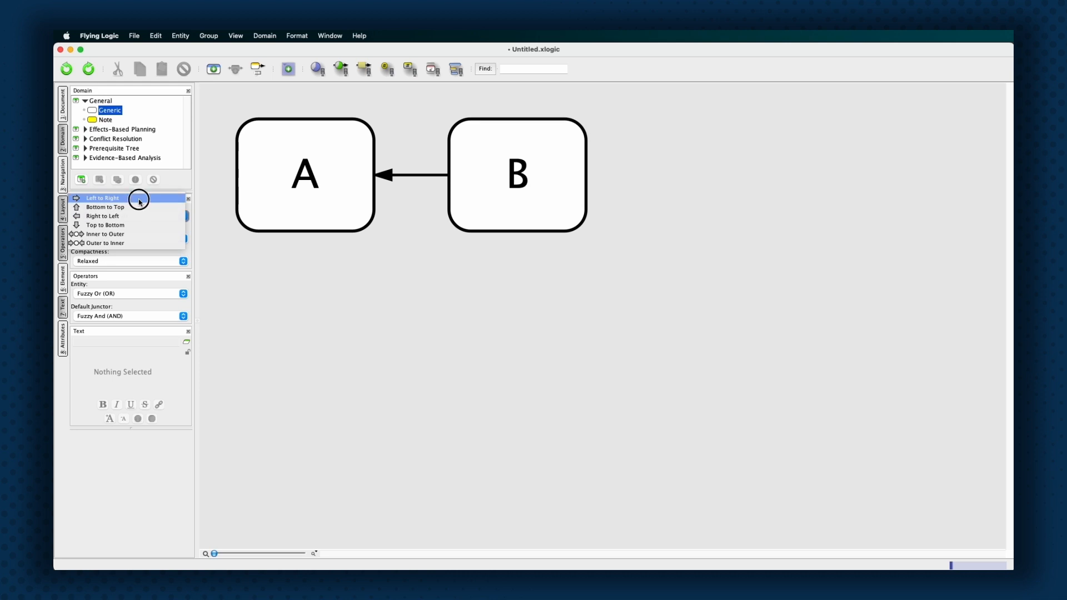
Set the diagram layout's orientation to Left to Right and its bias to Left.
left_click(139, 199)
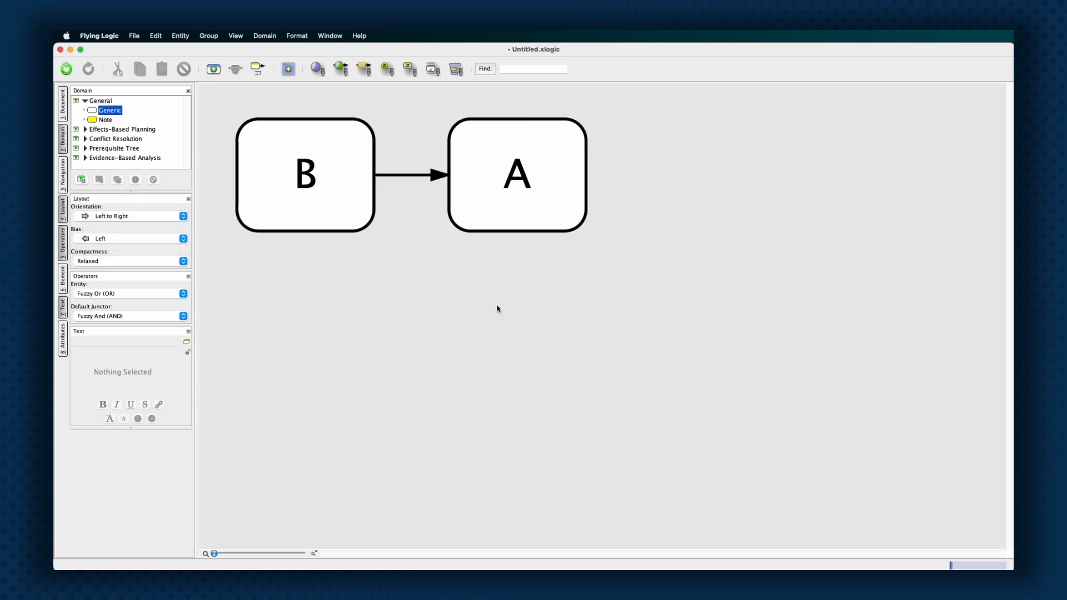
left_click(168, 239)
left_click(143, 232)
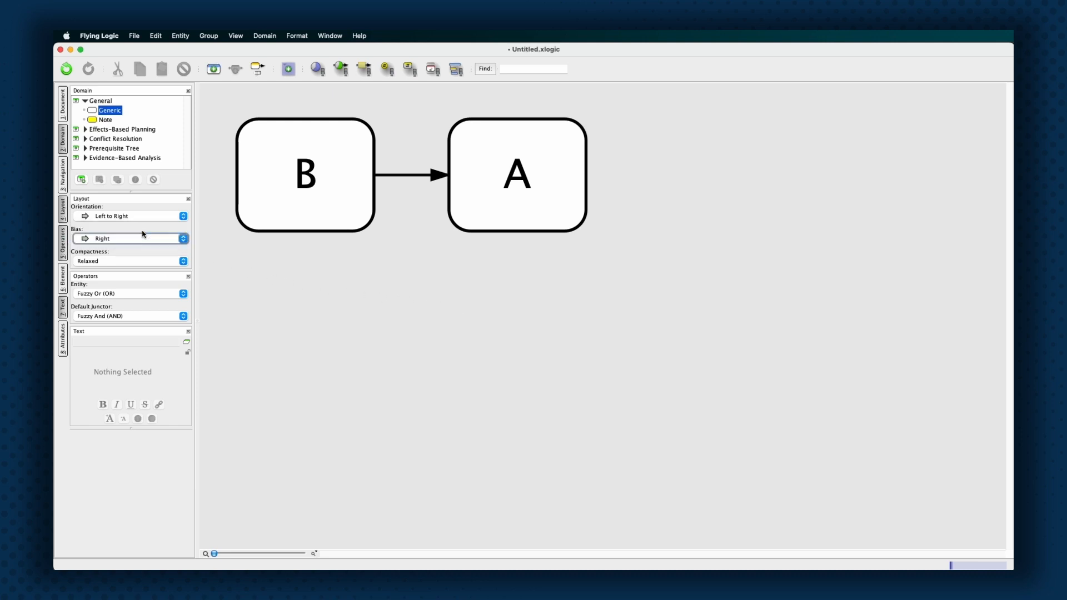
left_click(139, 237)
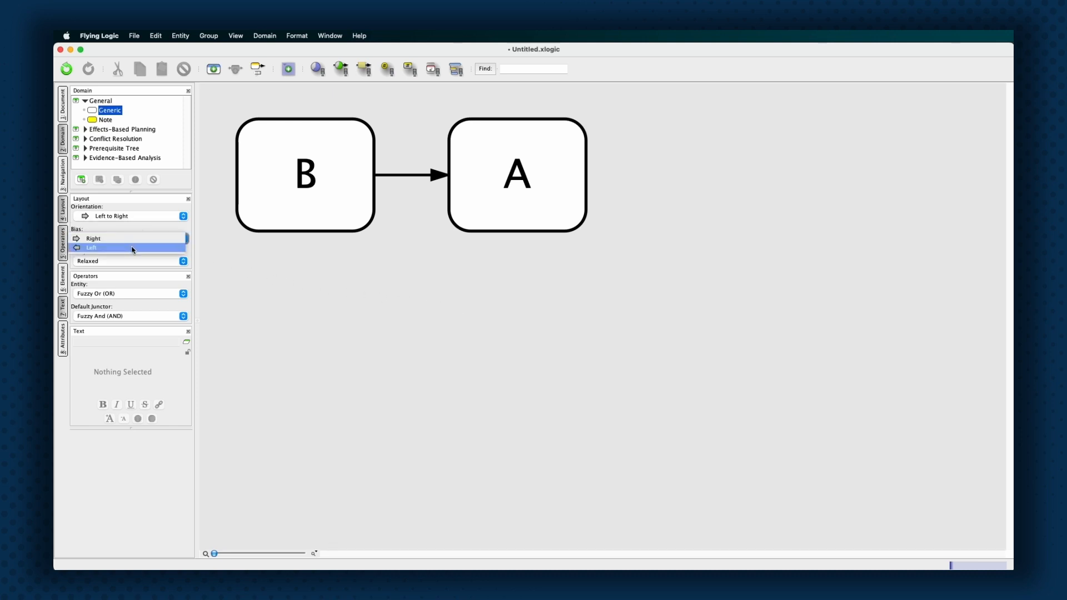
left_click(134, 248)
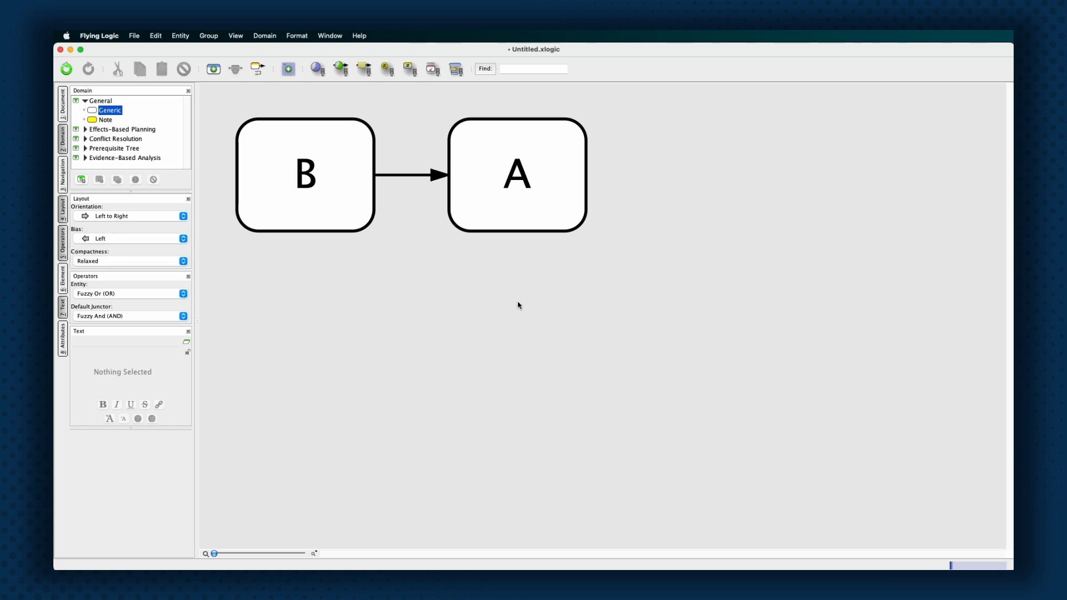
Show edge annotations and label the edge from B to A with the text "Annotations".
left_click(364, 69)
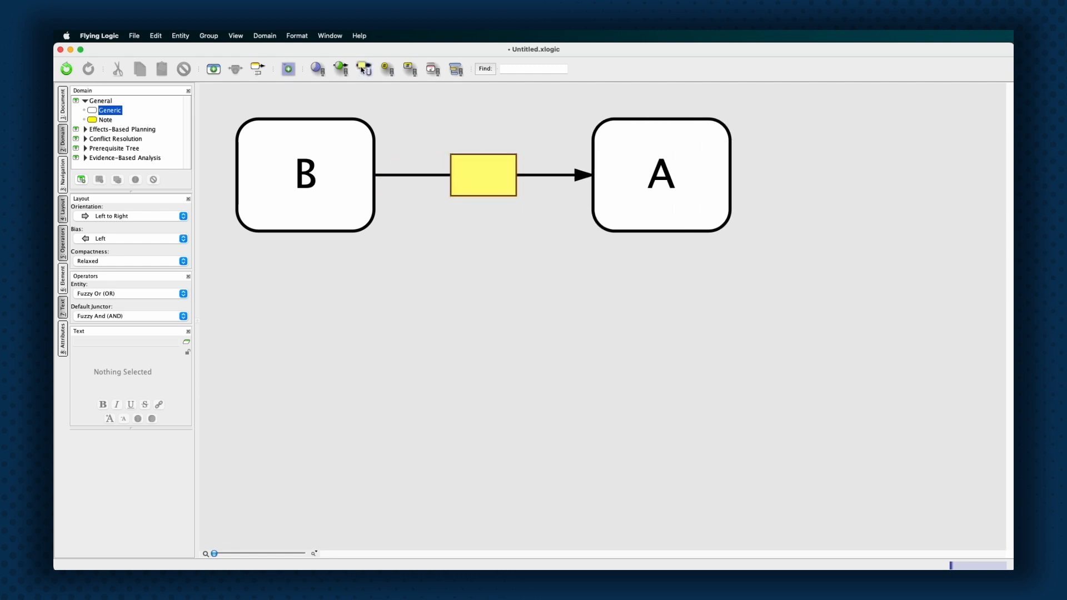
left_click(483, 173)
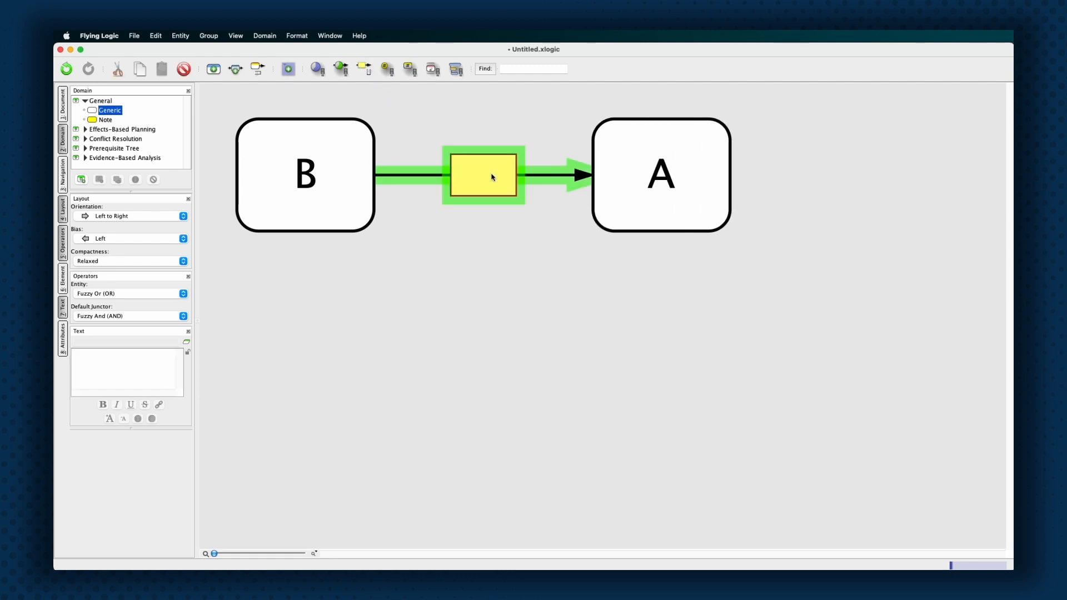
left_click(492, 174)
type("Anno")
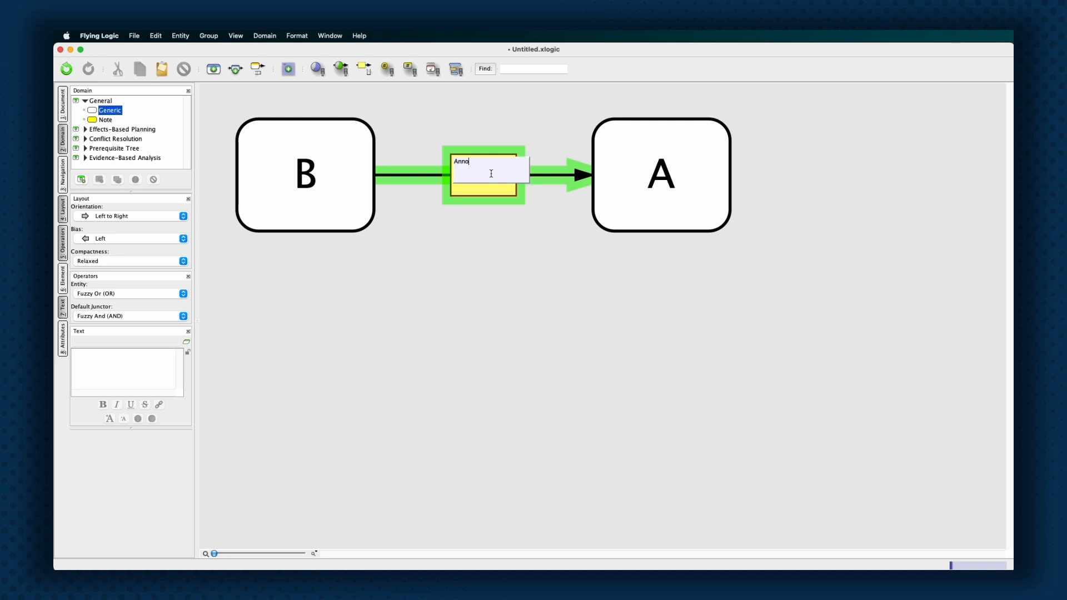
type("tations")
key("Return")
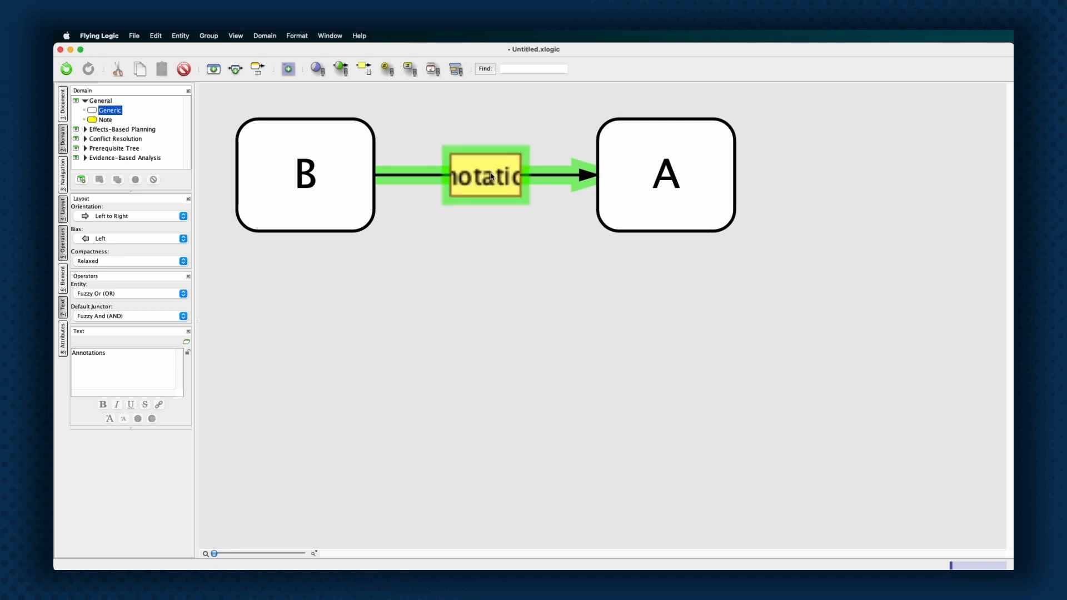
left_click(593, 339)
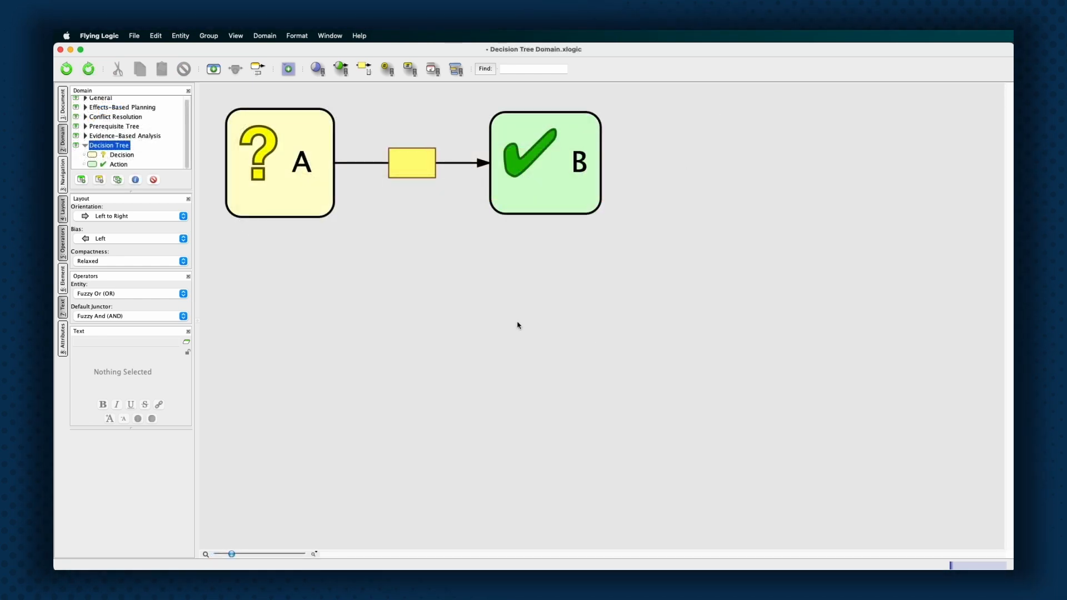
Examine the Decision entity A and the Action entity B, and collapse the Decision Tree domain.
left_click(306, 204)
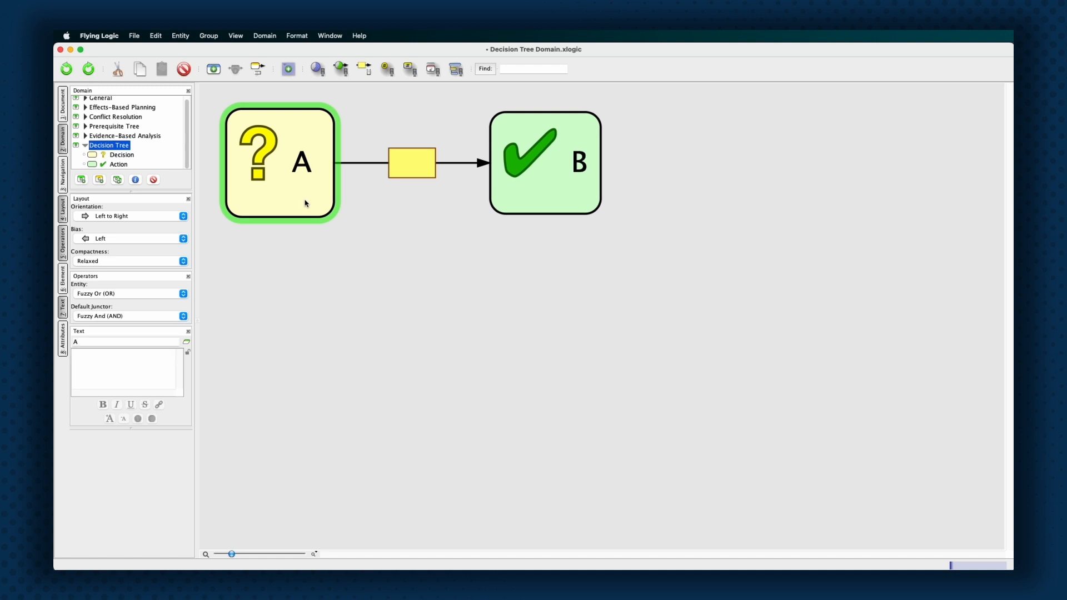
left_click(526, 188)
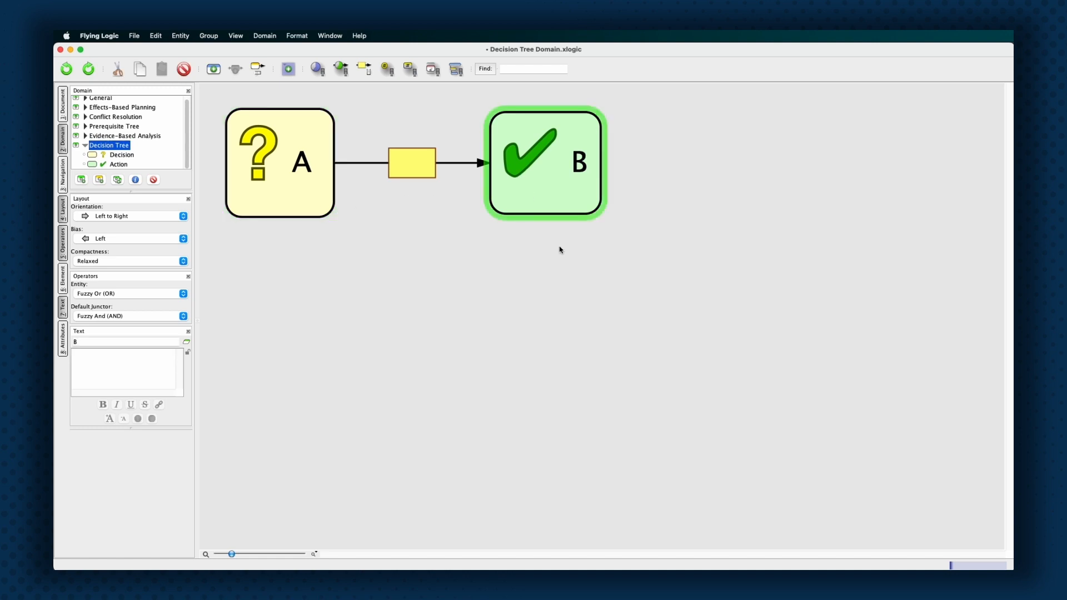
left_click(609, 356)
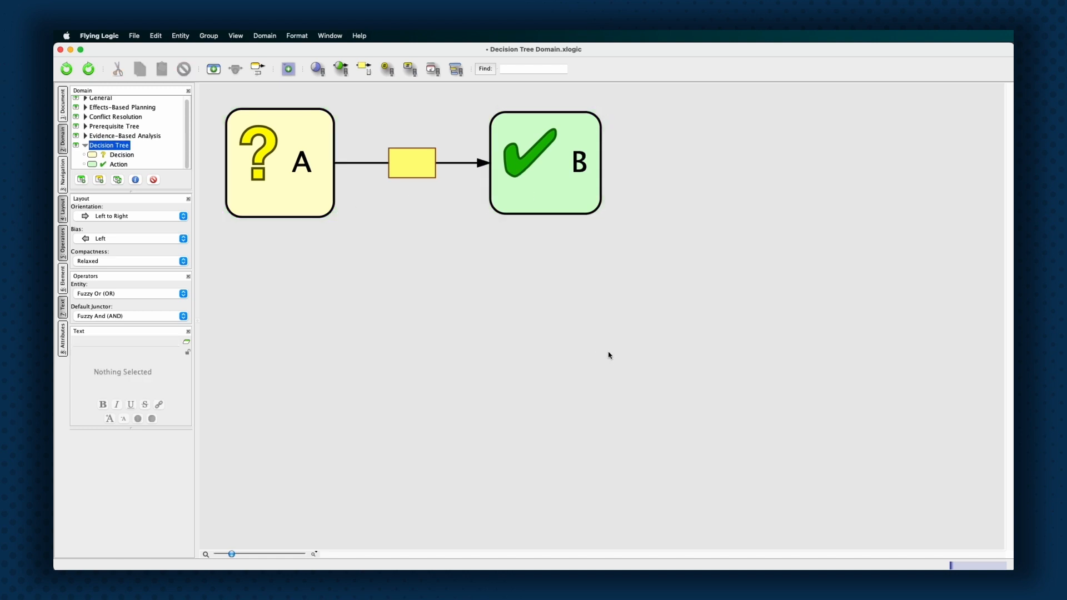
double_click(120, 146)
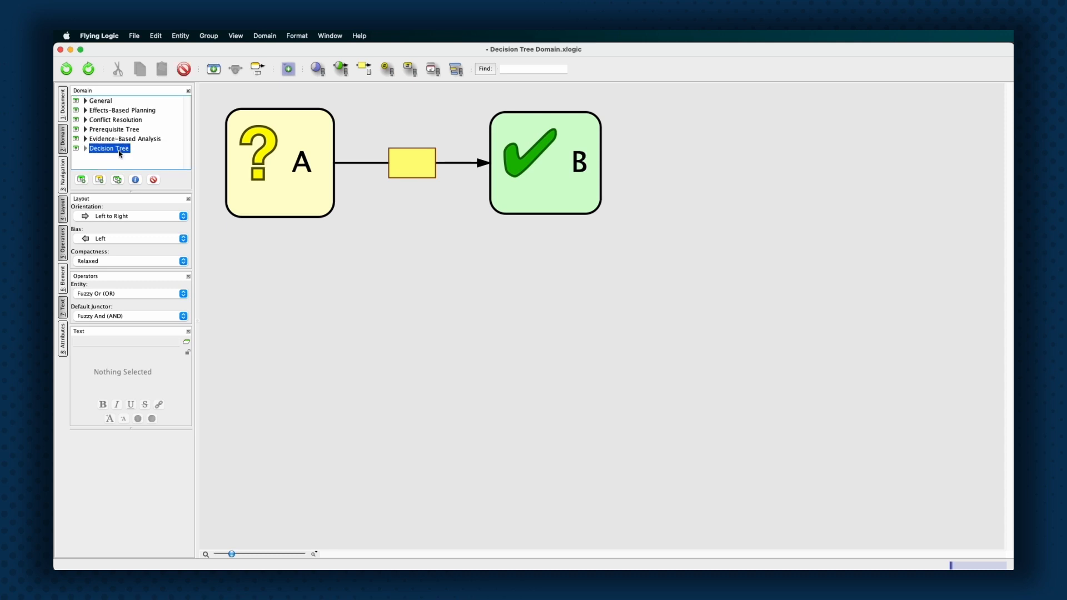
key("Delete")
key("Return")
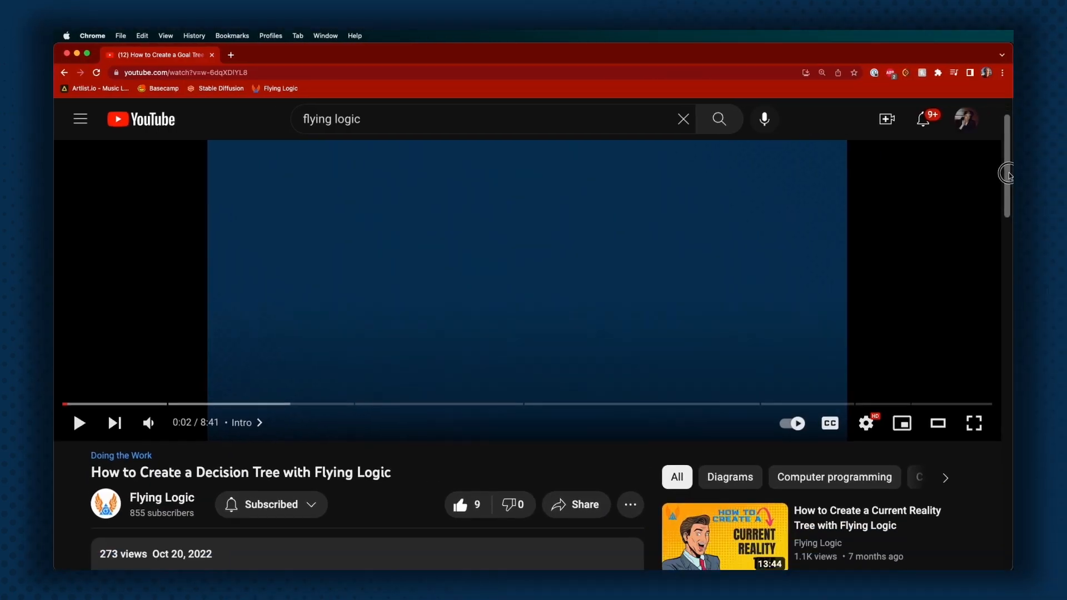
Switch to Chrome and open the example Decision Tree domain link from the YouTube video's description.
scroll(1008, 219, "down", 5)
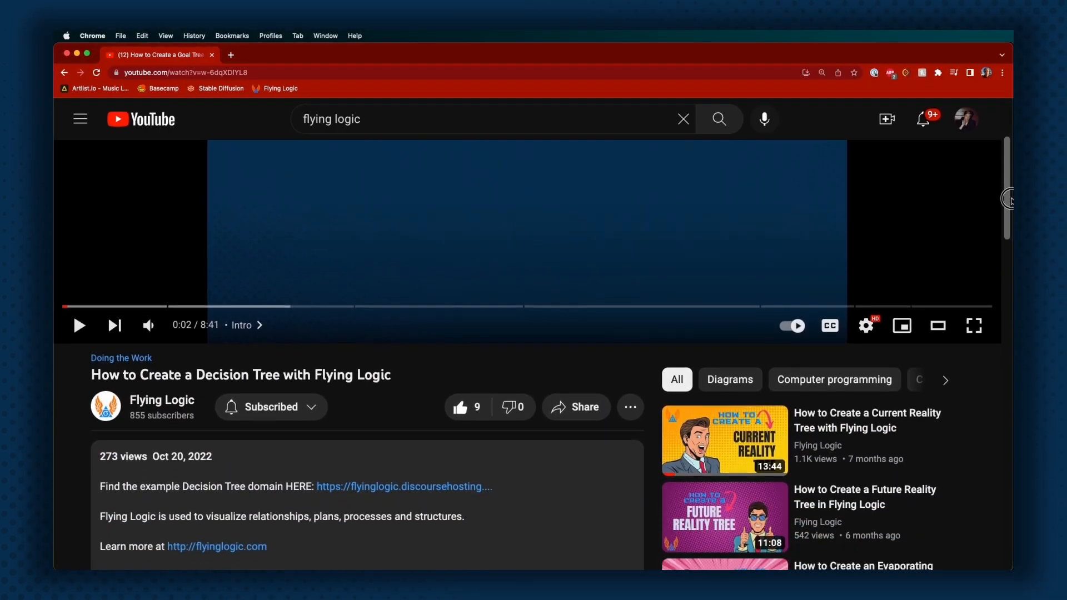
scroll(1008, 218, "down", 1)
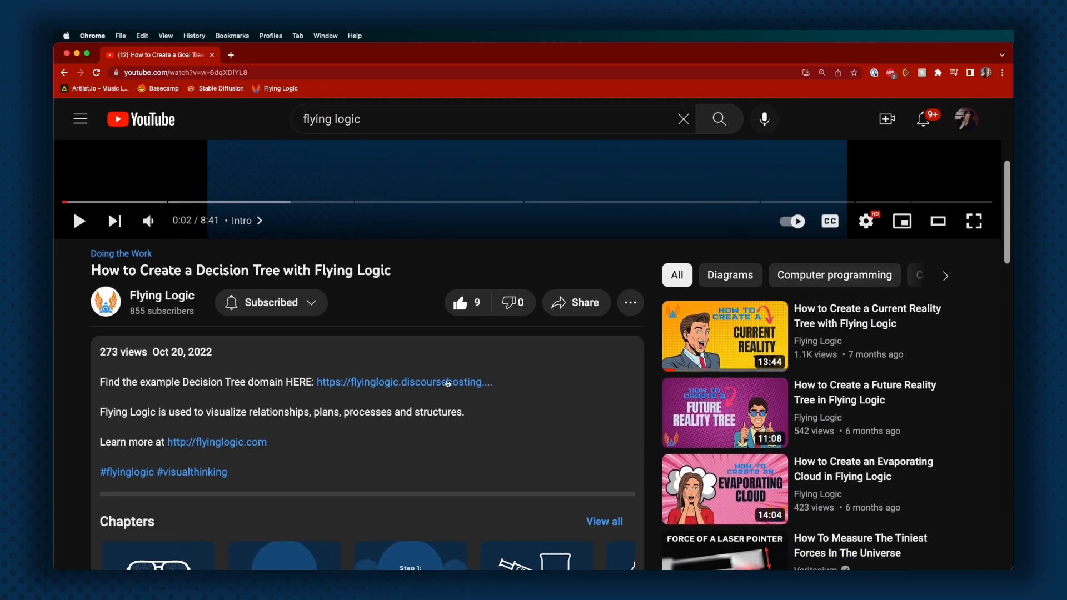
left_click(434, 383)
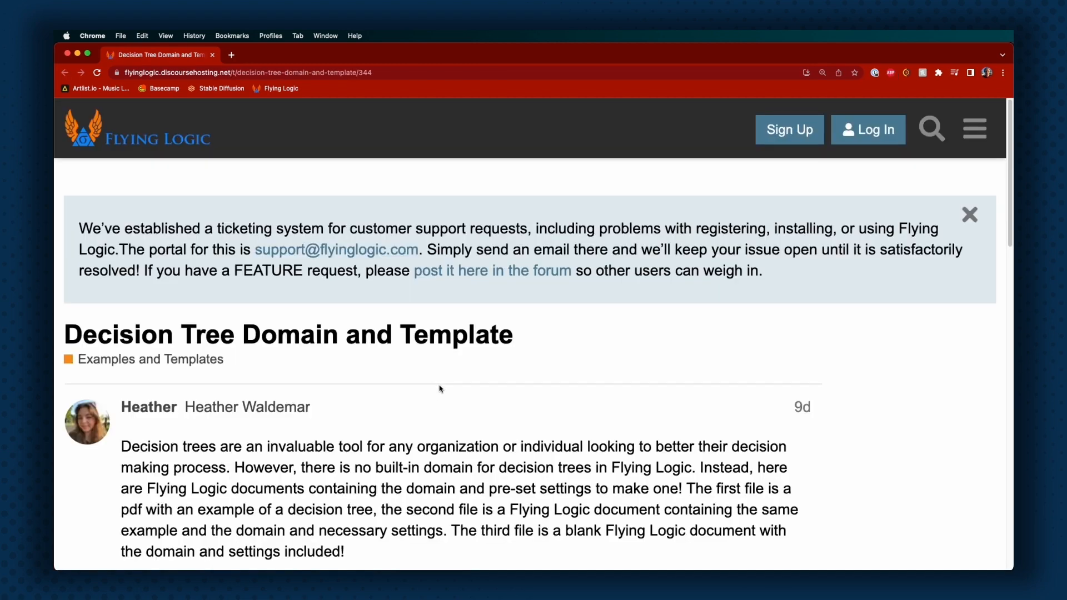
Download Decision Tree Domain.xlogic from the forum post and open the file in Flying Logic.
scroll(439, 384, "down", 3)
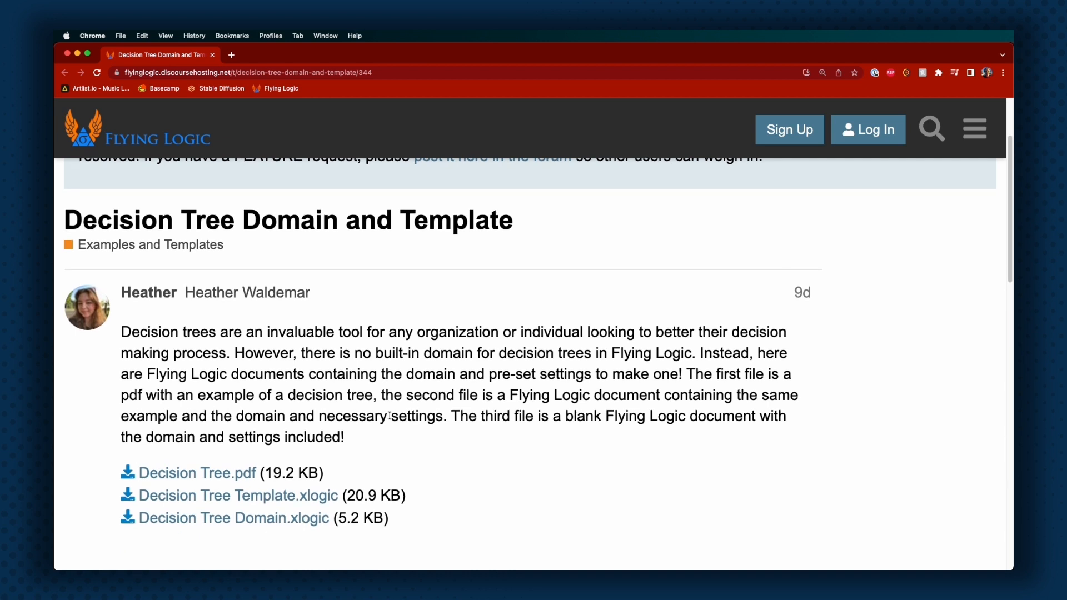
left_click(253, 522)
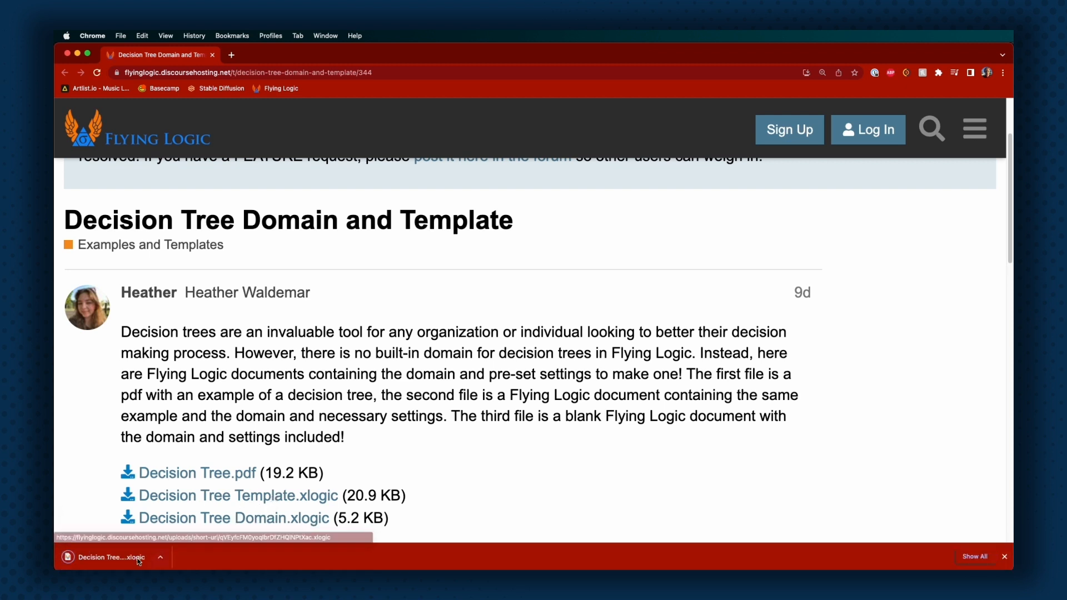
left_click(105, 558)
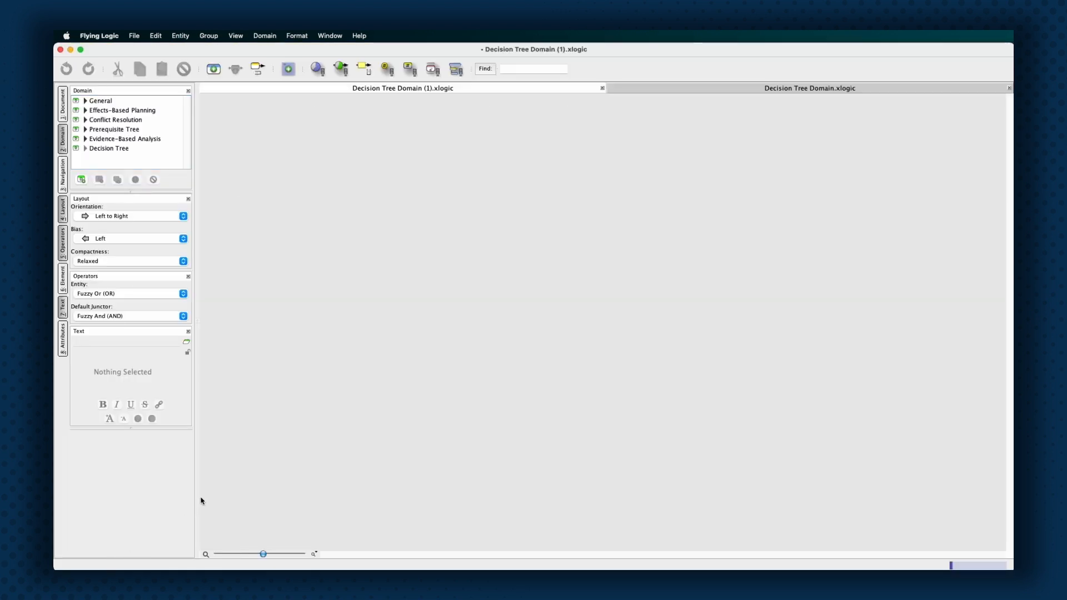
Expand the Decision Tree domain and add one Decision entity and one Action entity to the empty canvas.
left_click(85, 148)
left_click_drag(112, 157, 311, 176)
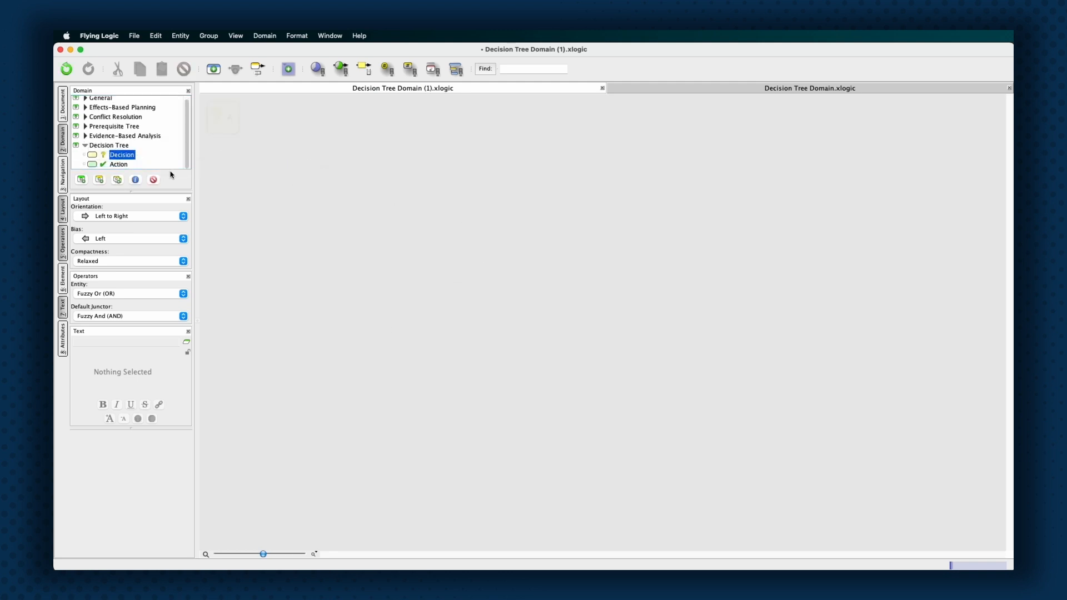
left_click_drag(118, 164, 239, 130)
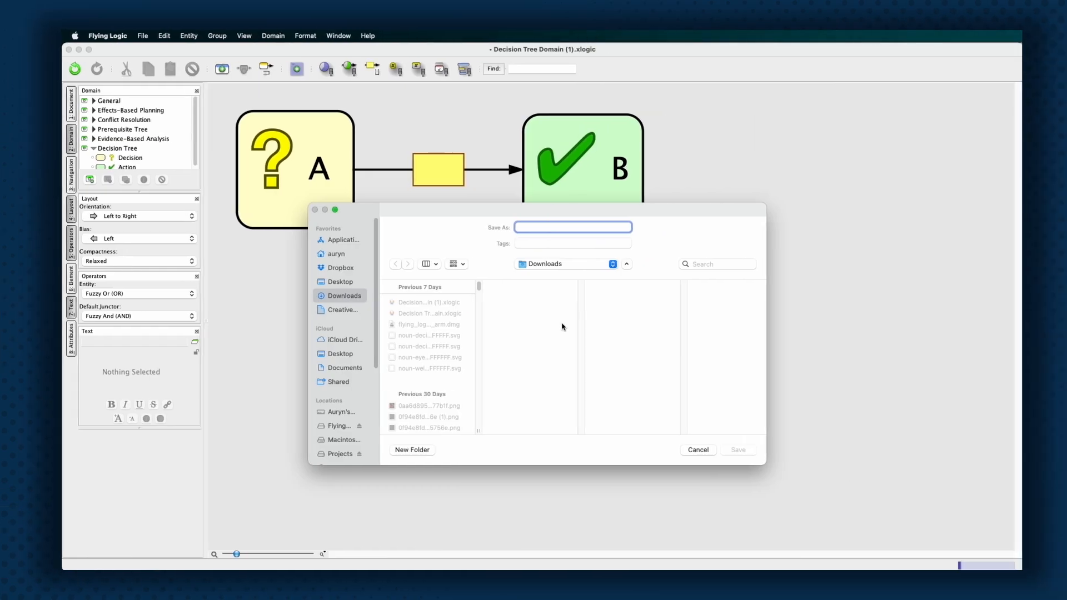
Save the document in Downloads as "Should we run a new ad campaign or improve an existing product?".
type("Should we run a new ad ca")
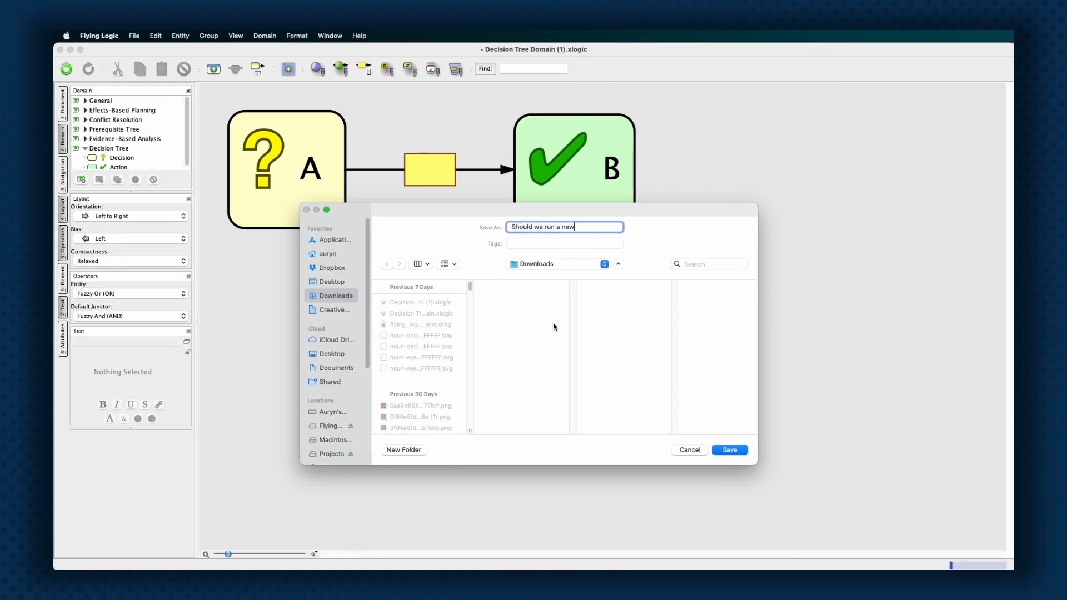
type("mpaign or improve an existing")
type(" product?")
left_click(730, 450)
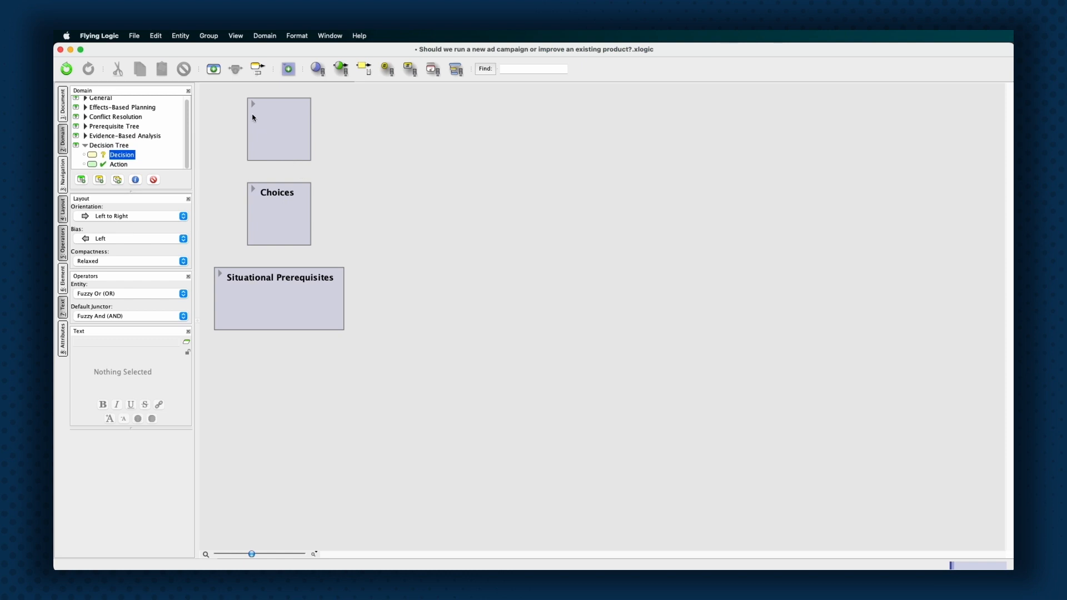
Expand the untitled group, examine its two decision entities, and collapse the group again.
left_click(253, 105)
left_click(272, 150)
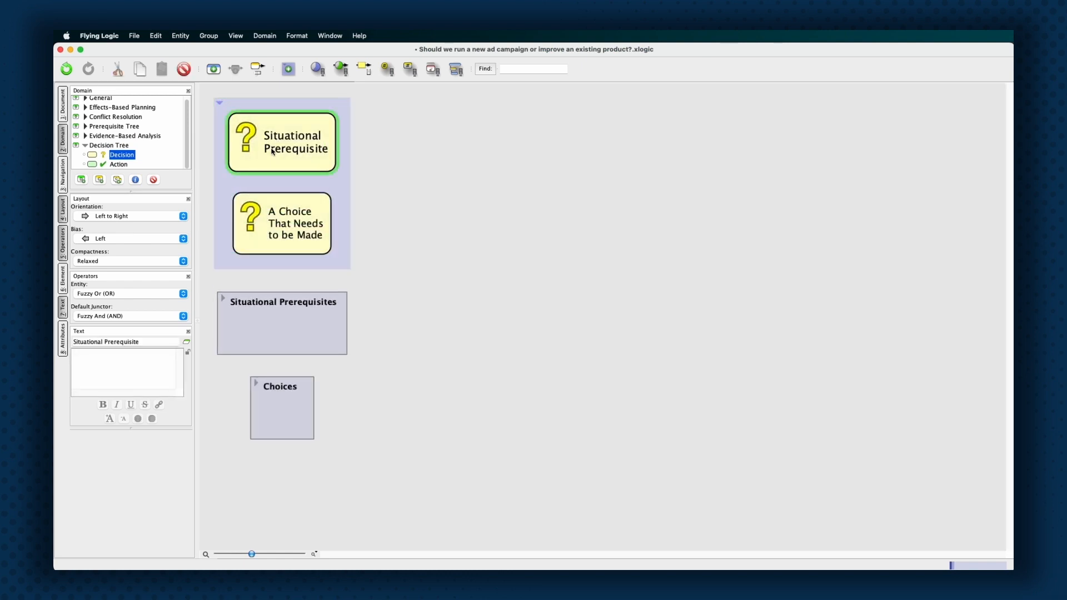
left_click(289, 217)
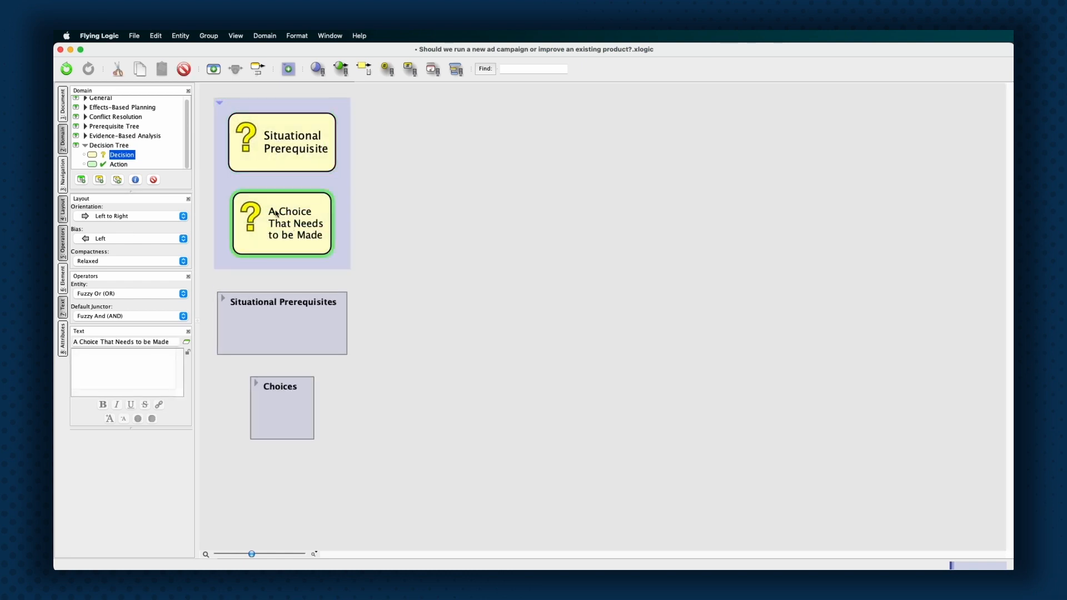
left_click(220, 104)
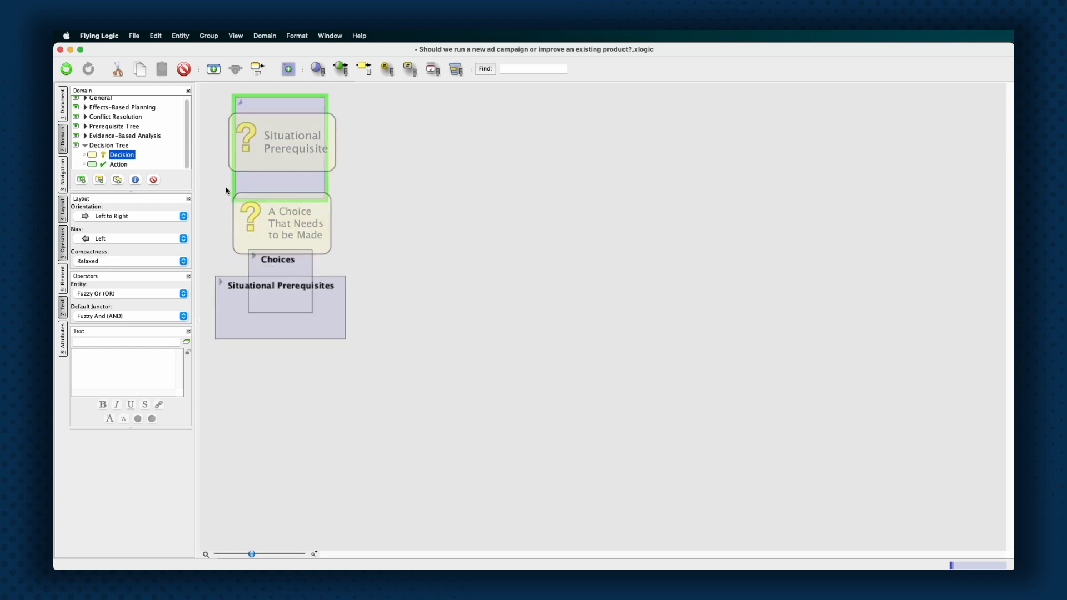
Expand the Situational Prerequisites group, review its example decision entities, and collapse the group again.
left_click(224, 276)
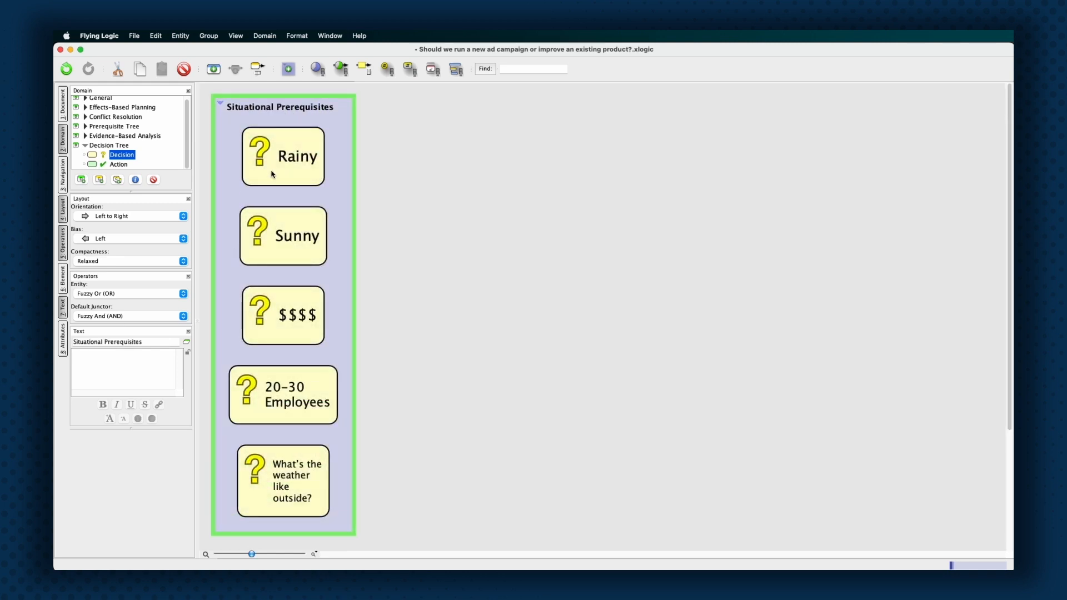
left_click(277, 181)
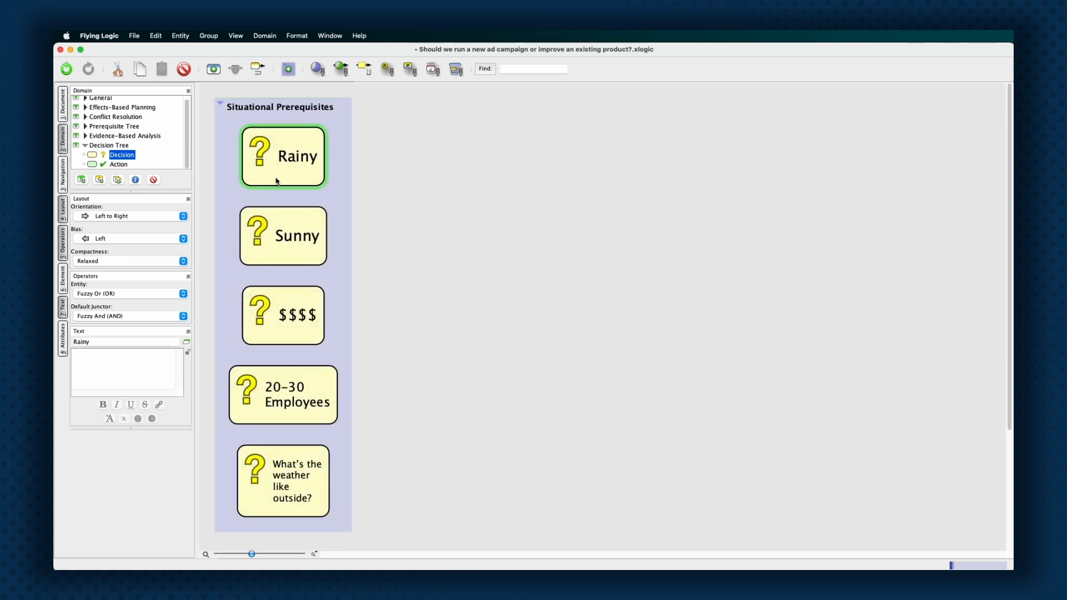
left_click(290, 378)
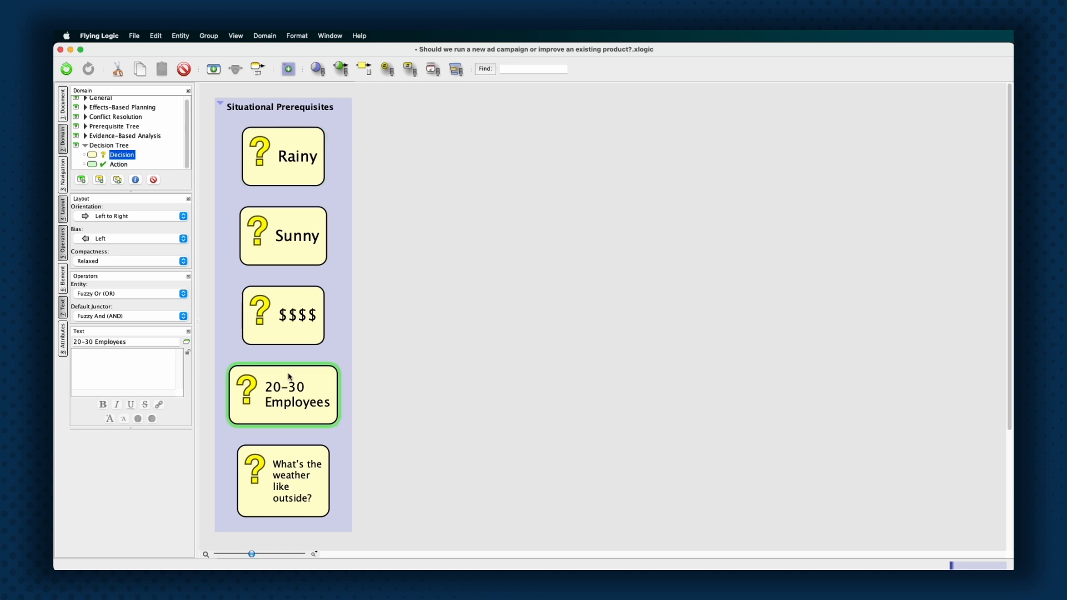
left_click(287, 330)
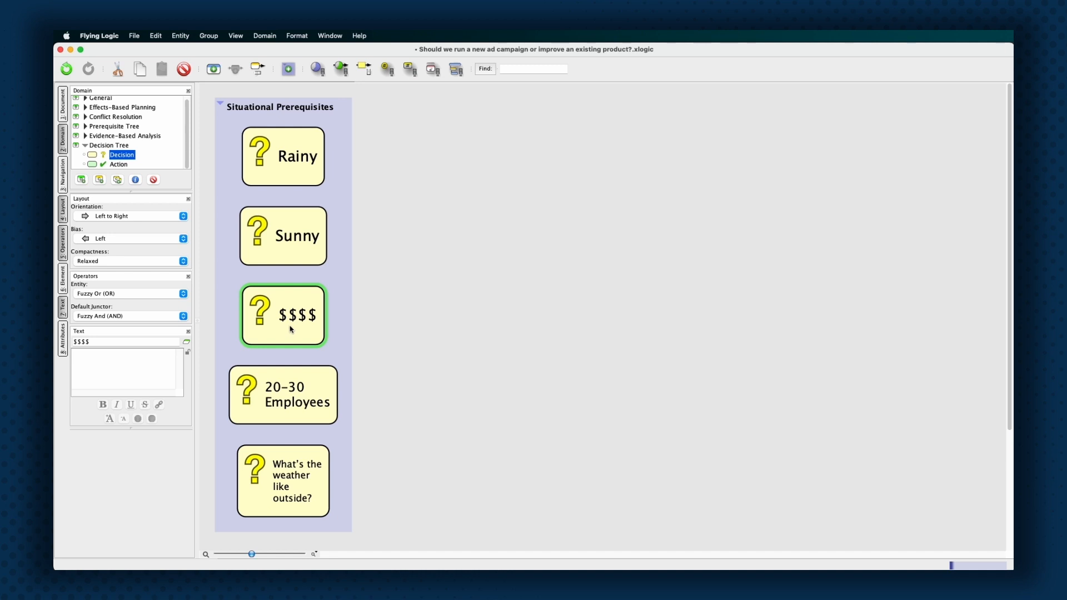
left_click(283, 460)
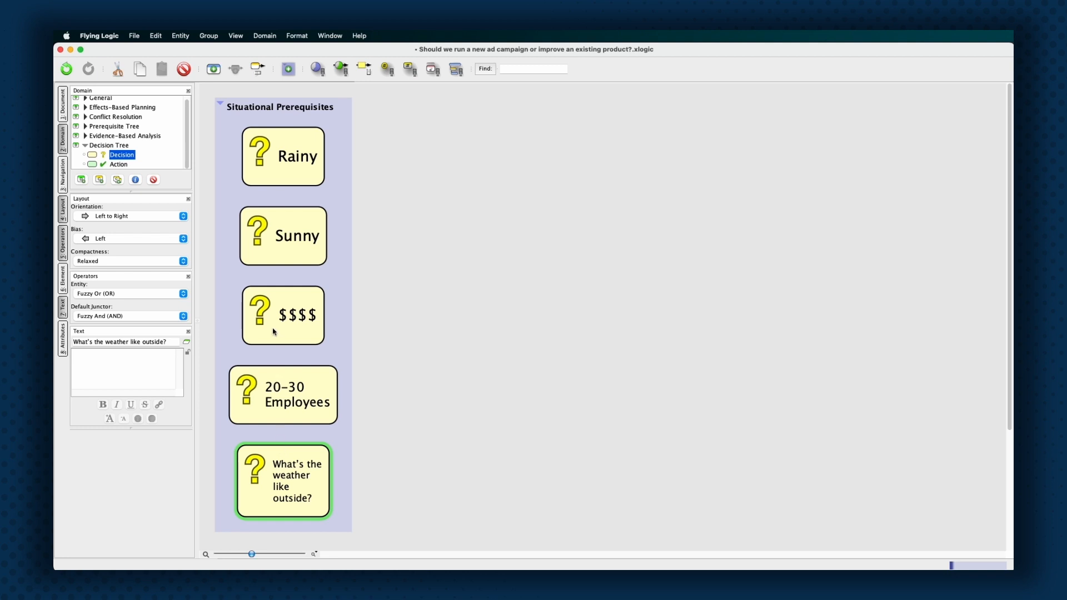
left_click(221, 103)
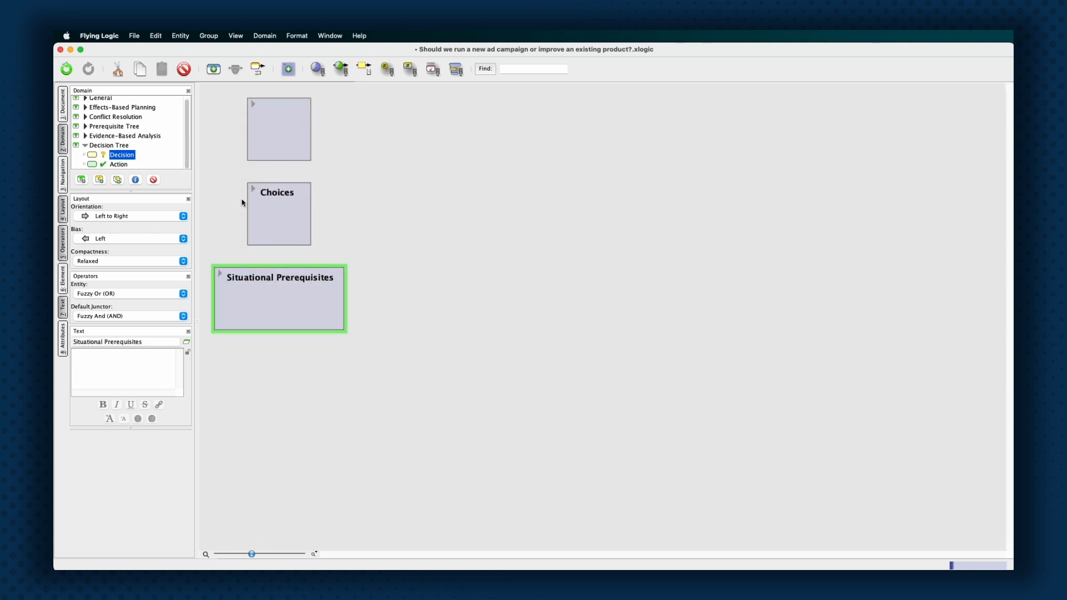
Expand the Choices group and examine its example decision questions.
left_click(249, 189)
left_click(251, 188)
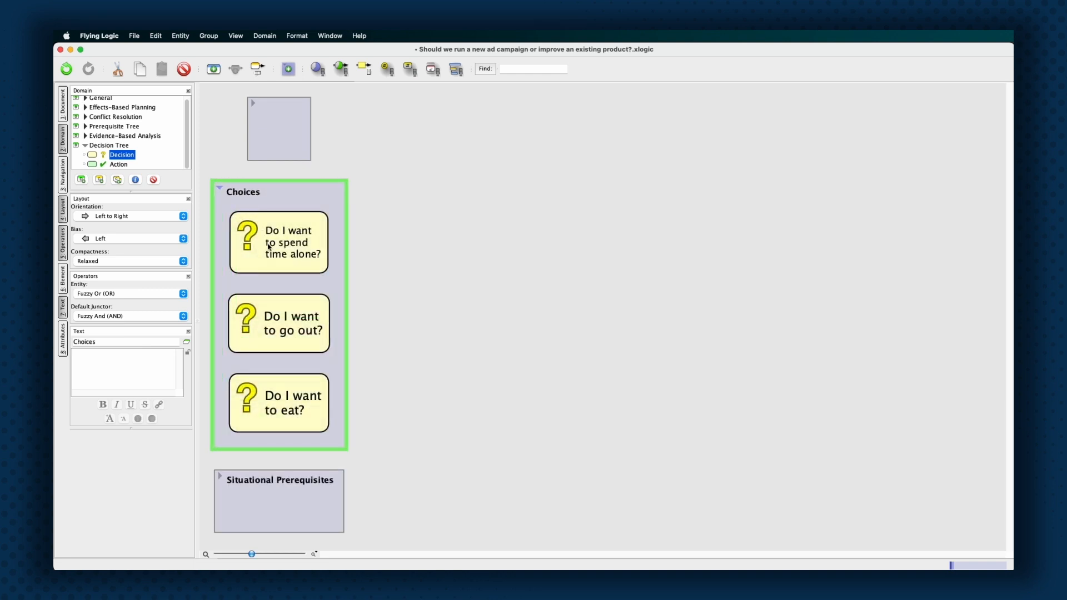
left_click(284, 271)
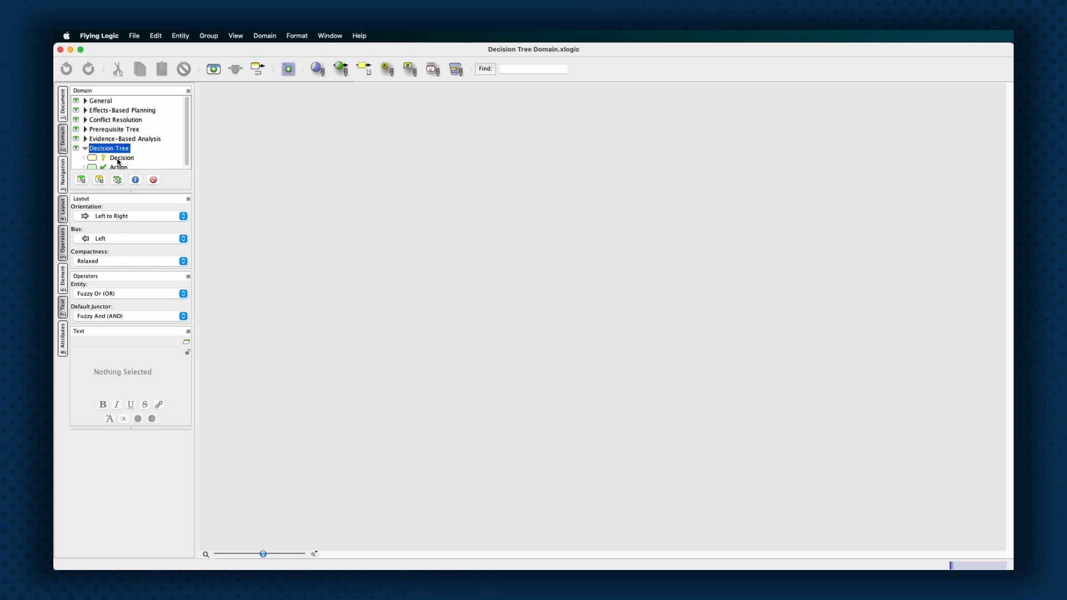
Add a decision entity to the empty canvas and title it "Are my parents visiting?".
left_click_drag(115, 160, 391, 251)
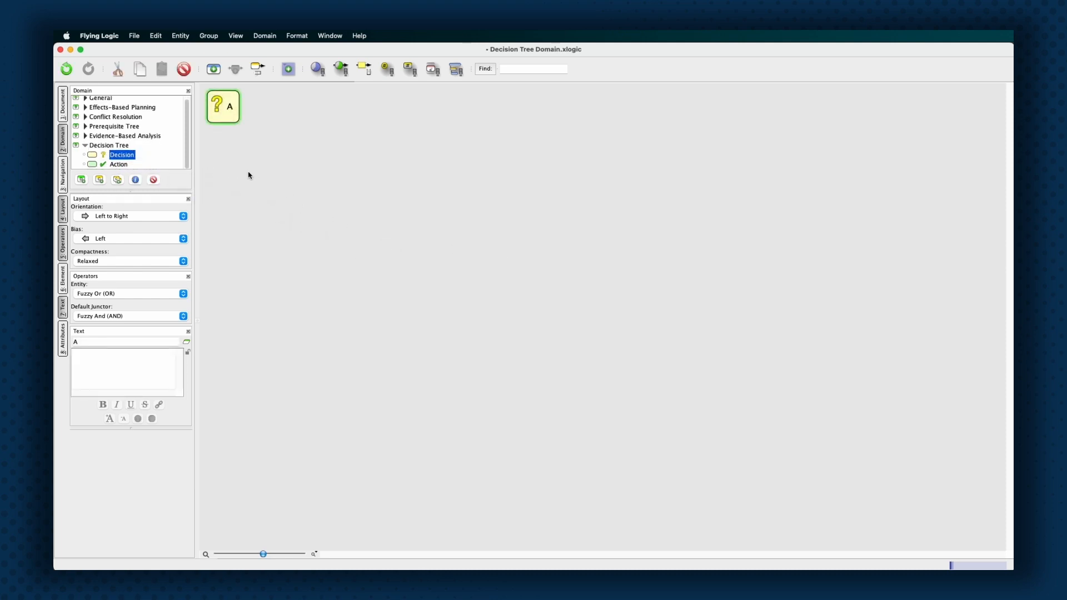
scroll(247, 173, "up", 10)
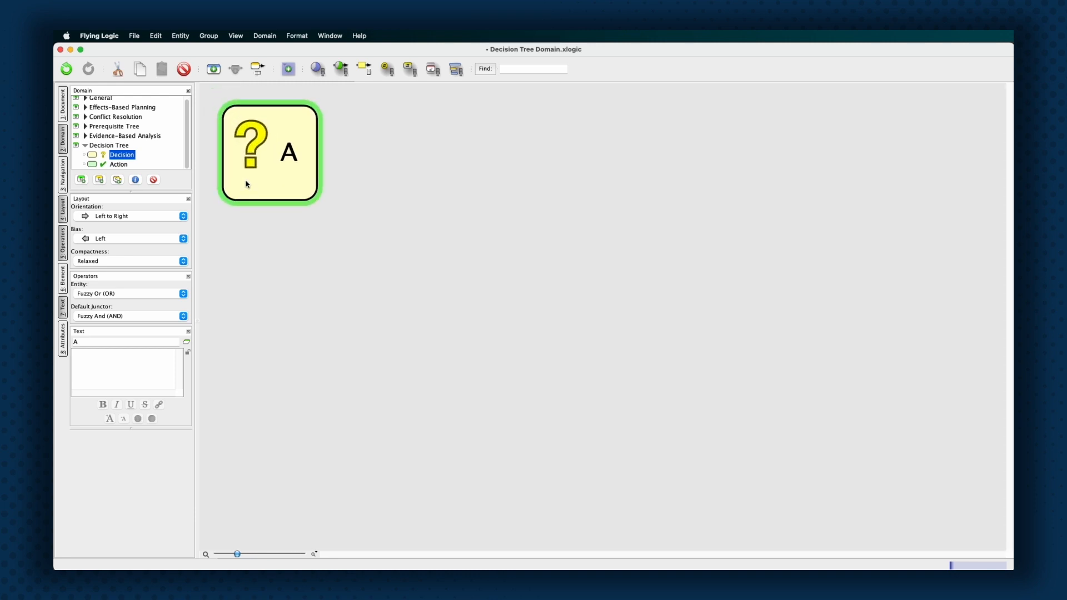
double_click(248, 188)
type("A")
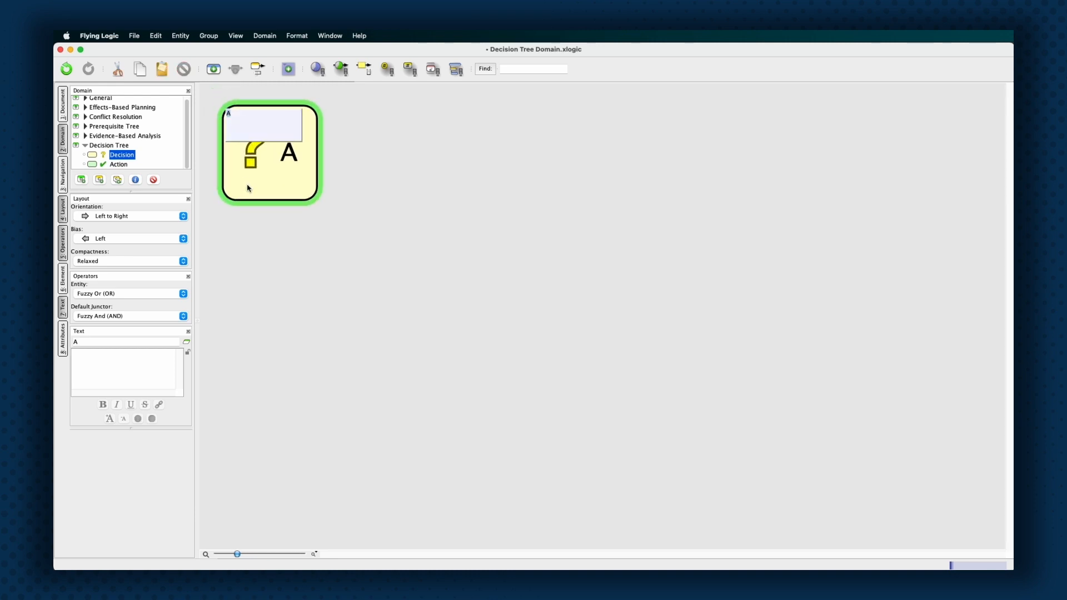
type("re my parents visiting")
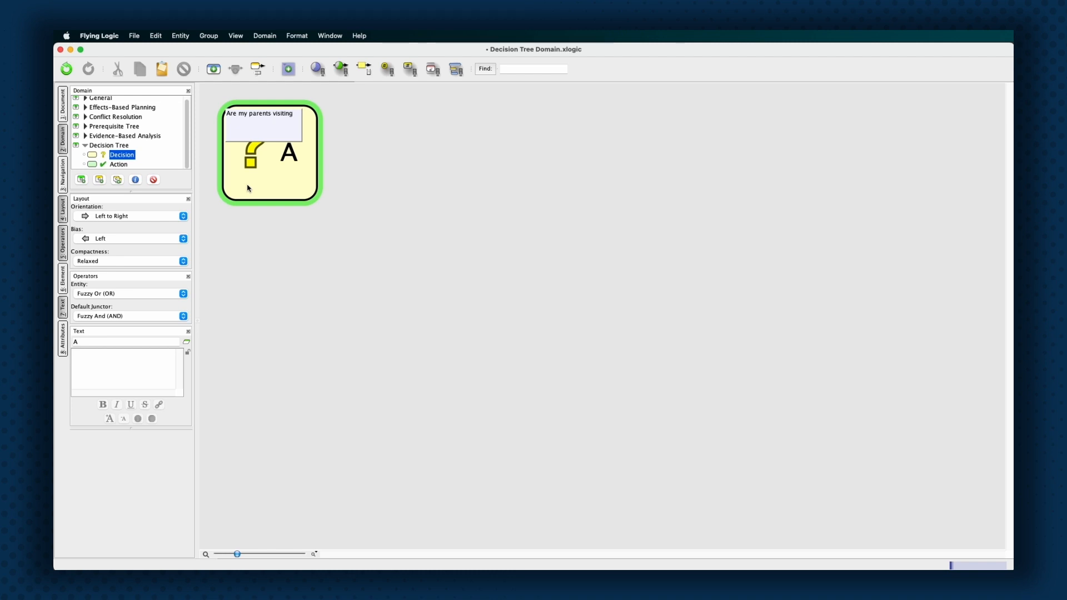
type("?")
key("Return")
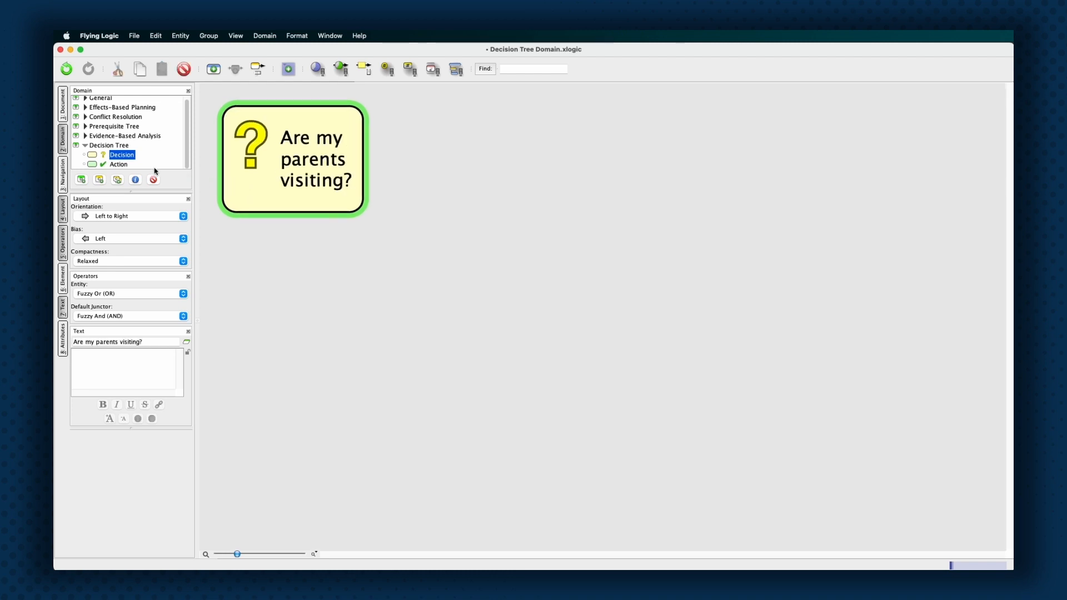
Connect a new action and a new decision as successors of the parents question, labelling their edges "Yes" and "No" respectively.
left_click(119, 164)
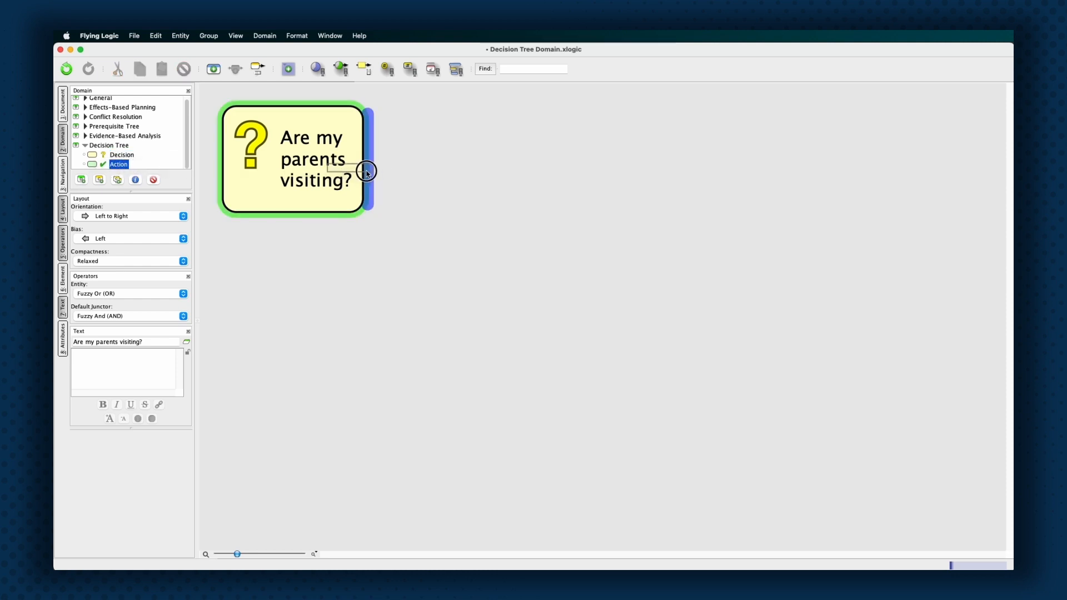
left_click_drag(130, 155, 362, 183)
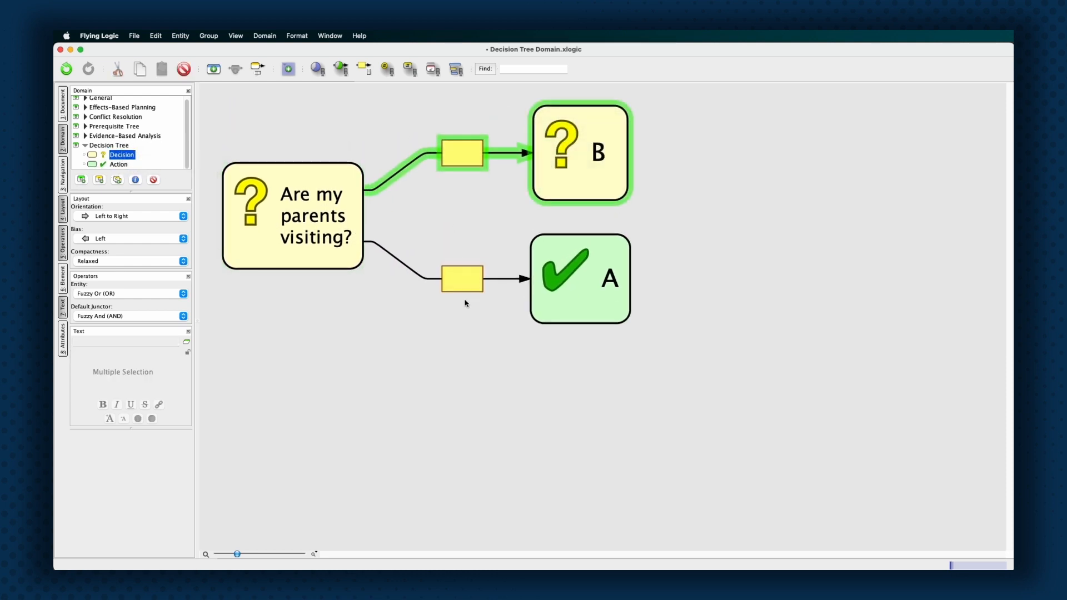
double_click(468, 282)
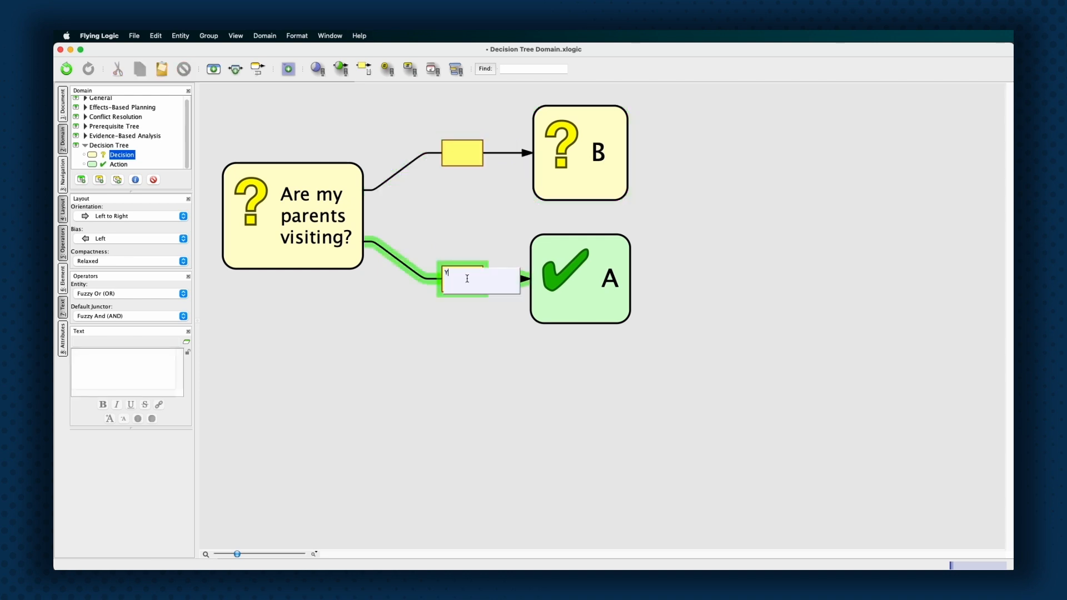
key("Return")
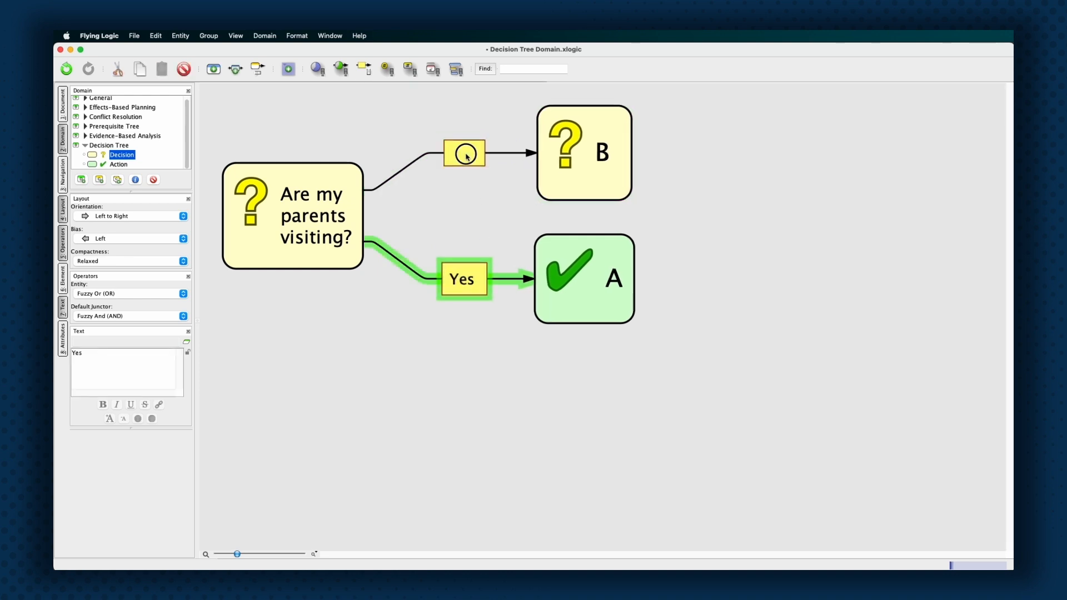
left_click(467, 155)
left_click(466, 155)
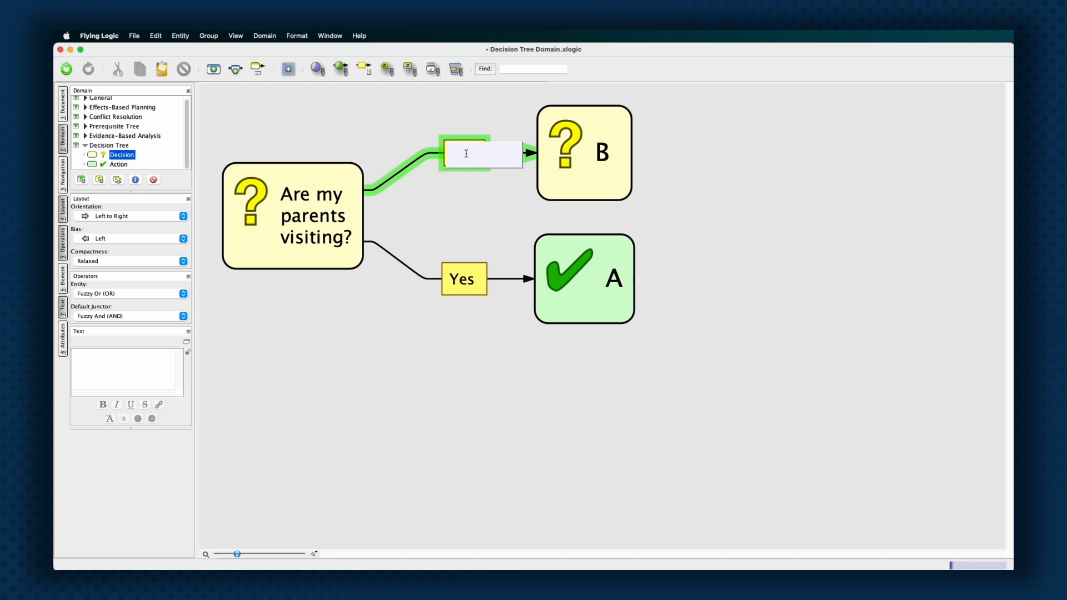
key("Return")
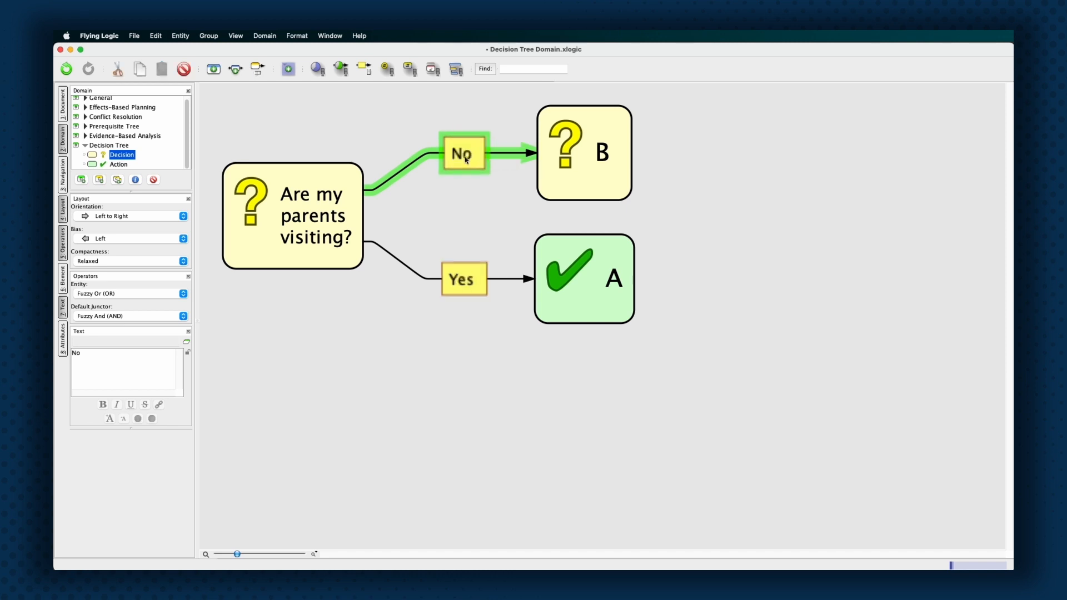
Title the action on the "Yes" branch "Go to the cinema".
left_click(613, 295)
left_click(613, 295)
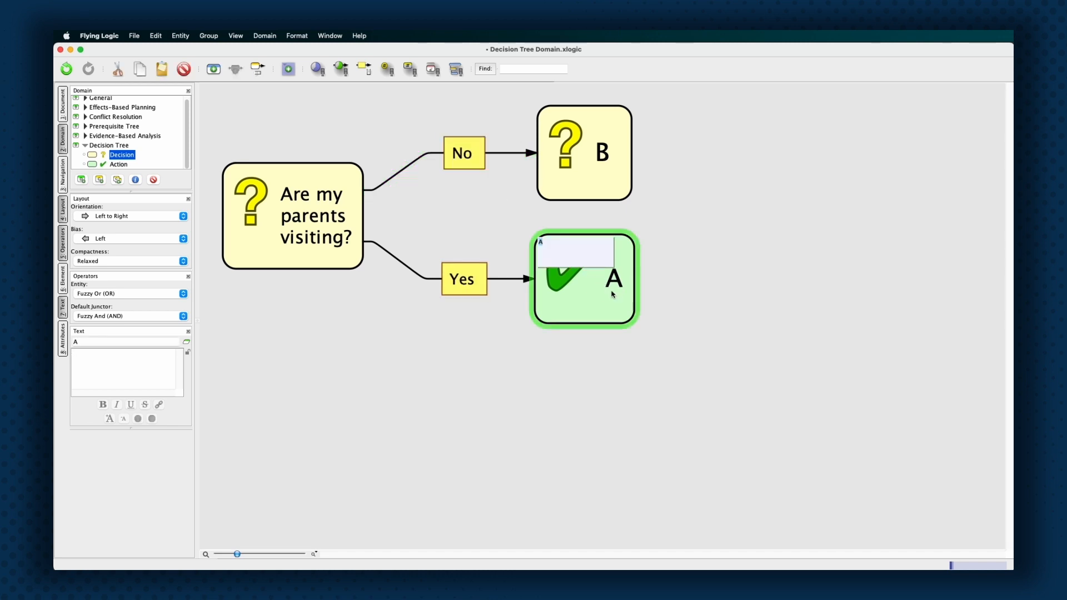
type("Go to the c")
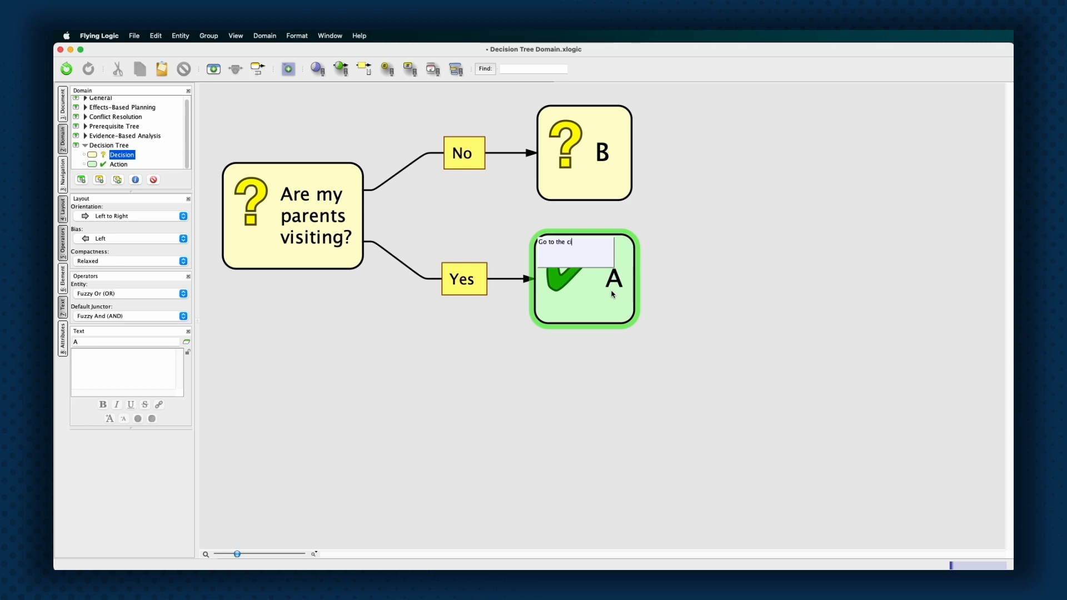
type("inema")
key("Return")
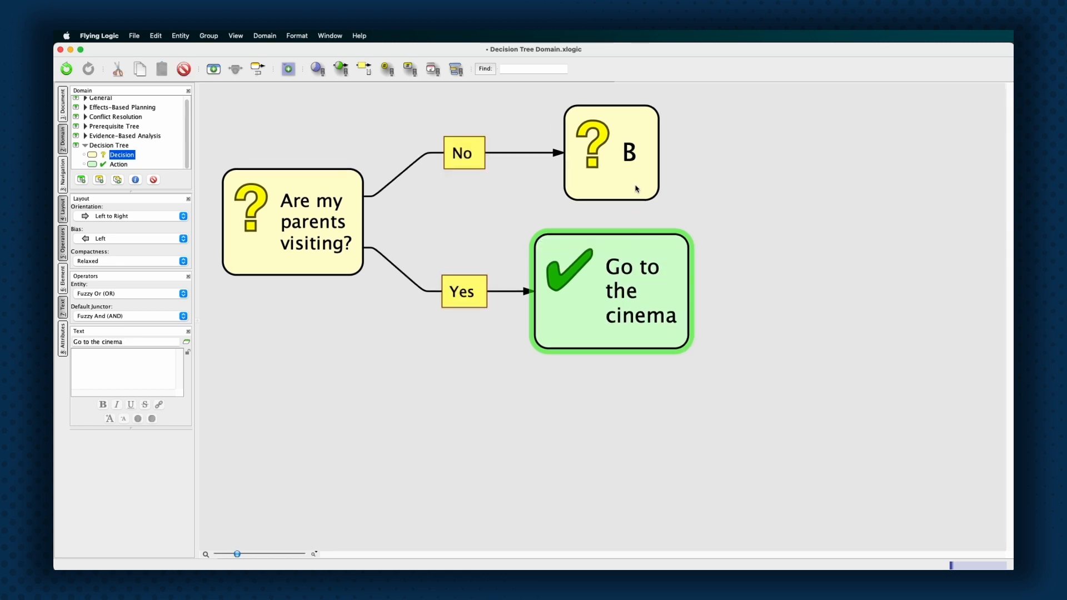
Title the decision on the "No" branch "What is the weather like today?".
left_click(636, 189)
left_click(636, 189)
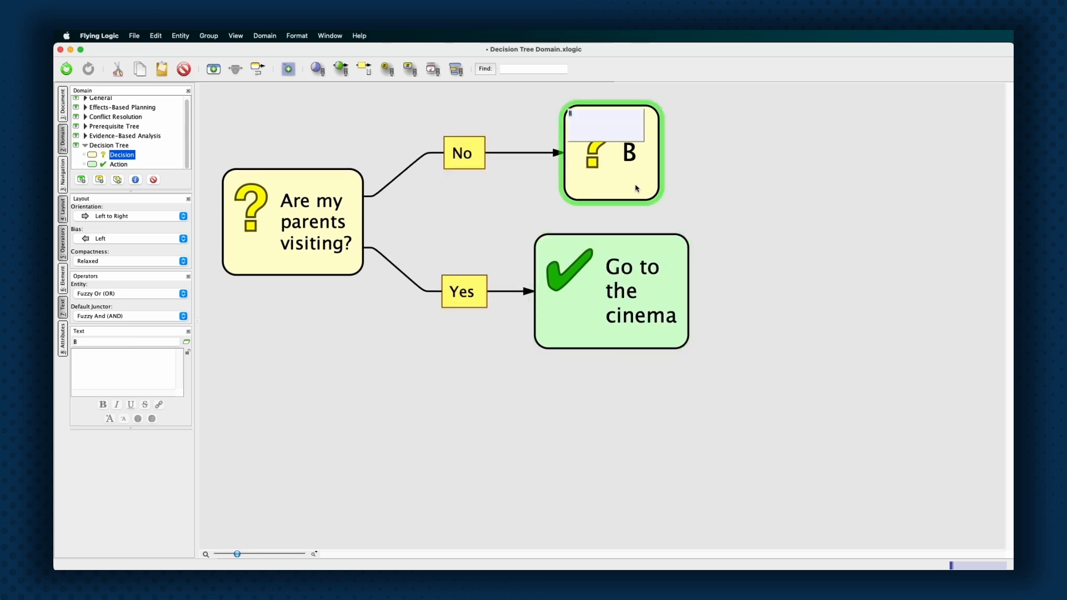
type("What is the wea")
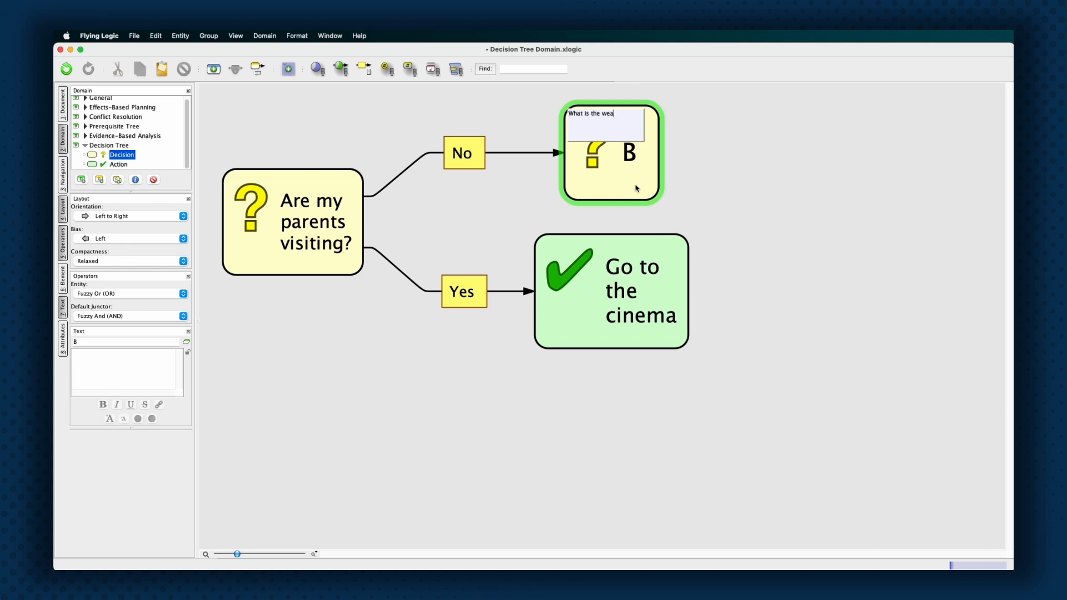
type("ther like today?")
key("Return")
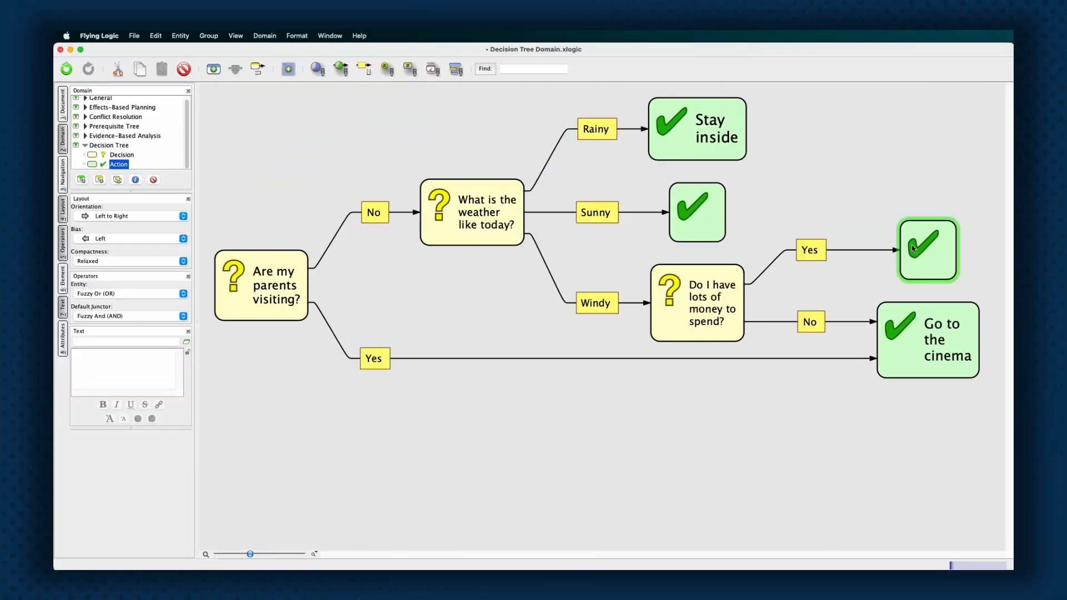
Title the blank action for having lots of money "Go shopping" and the blank action for sunny weather "Play tennis".
double_click(912, 245)
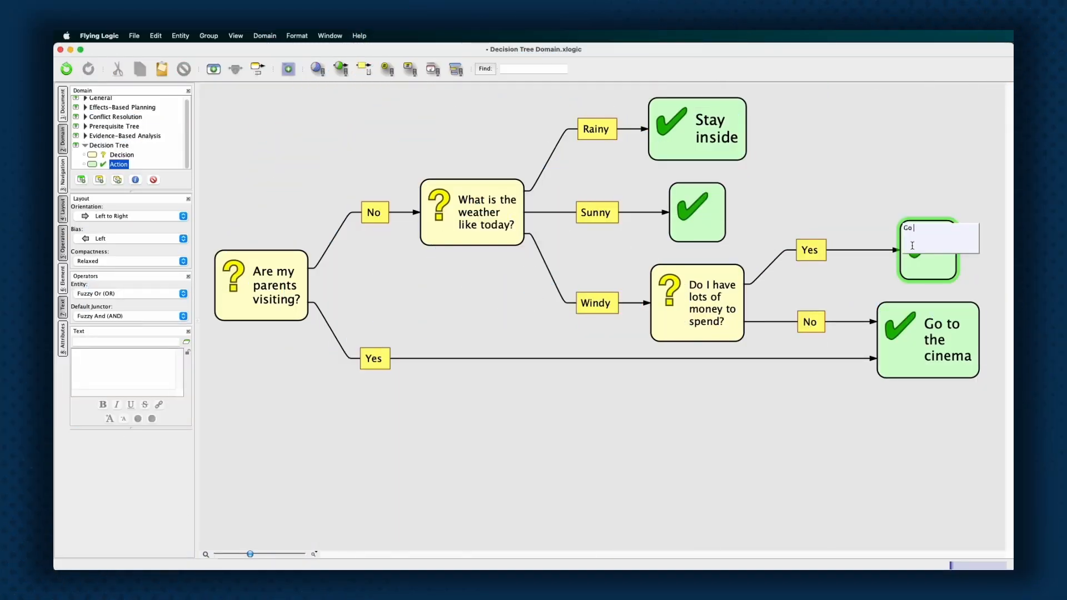
type("shopping")
key("Return")
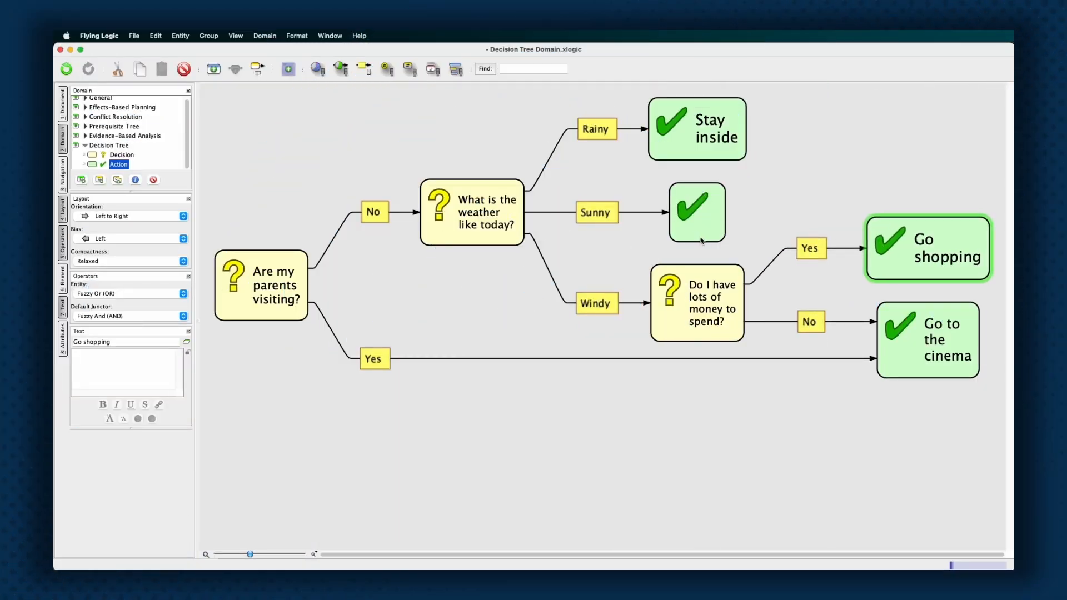
left_click(702, 241)
left_click(703, 226)
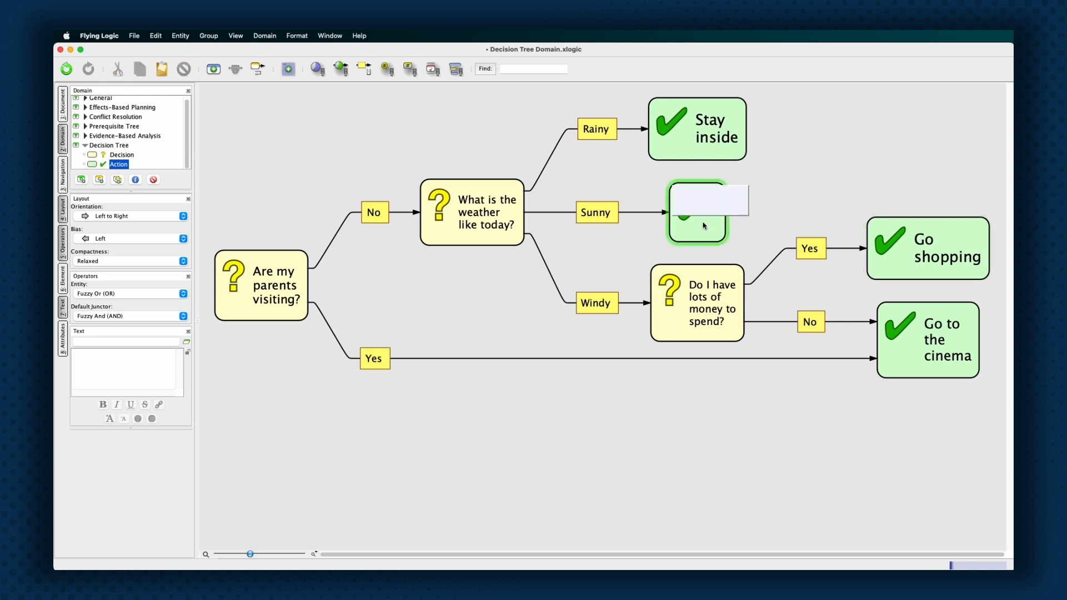
type("Play tennis")
key("Return")
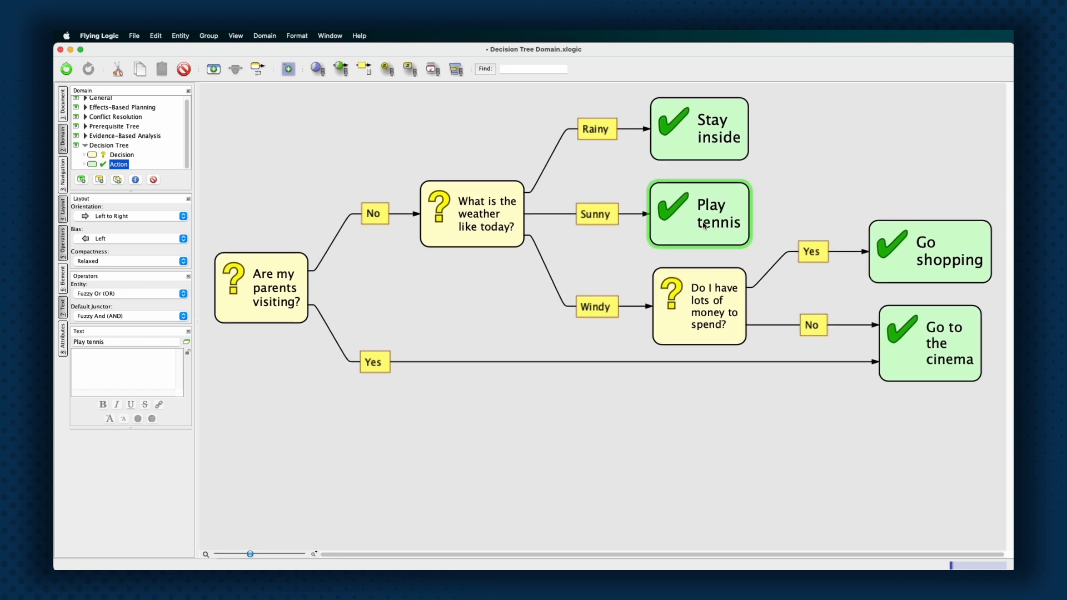
Select the four action entities: Stay inside, Play tennis, Go shopping and Go to the cinema.
left_click(721, 148)
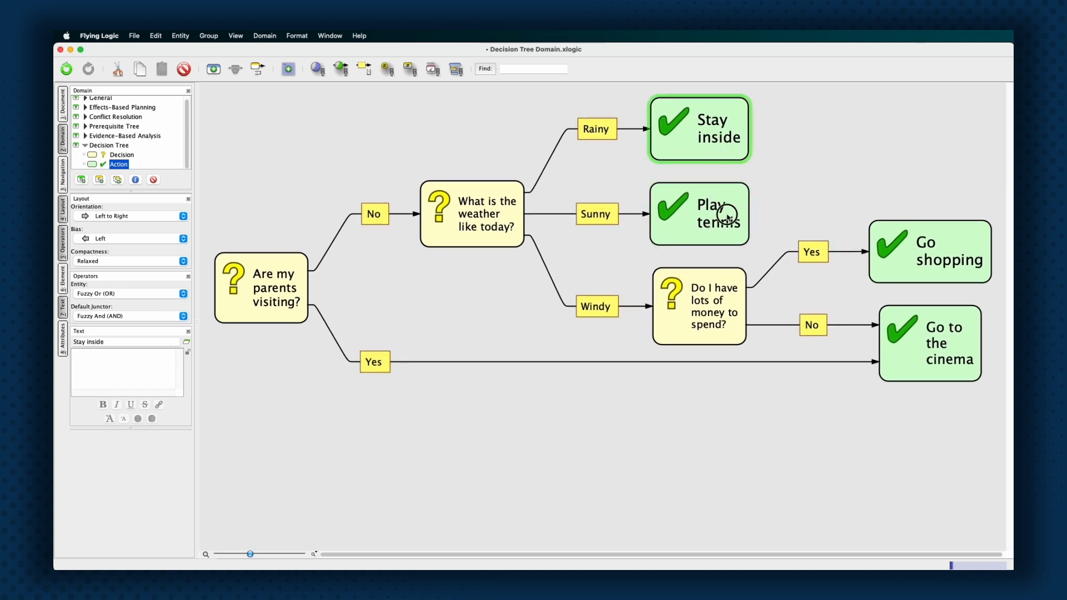
left_click(727, 216, "shift")
left_click(978, 248, "shift")
left_click(958, 320, "shift")
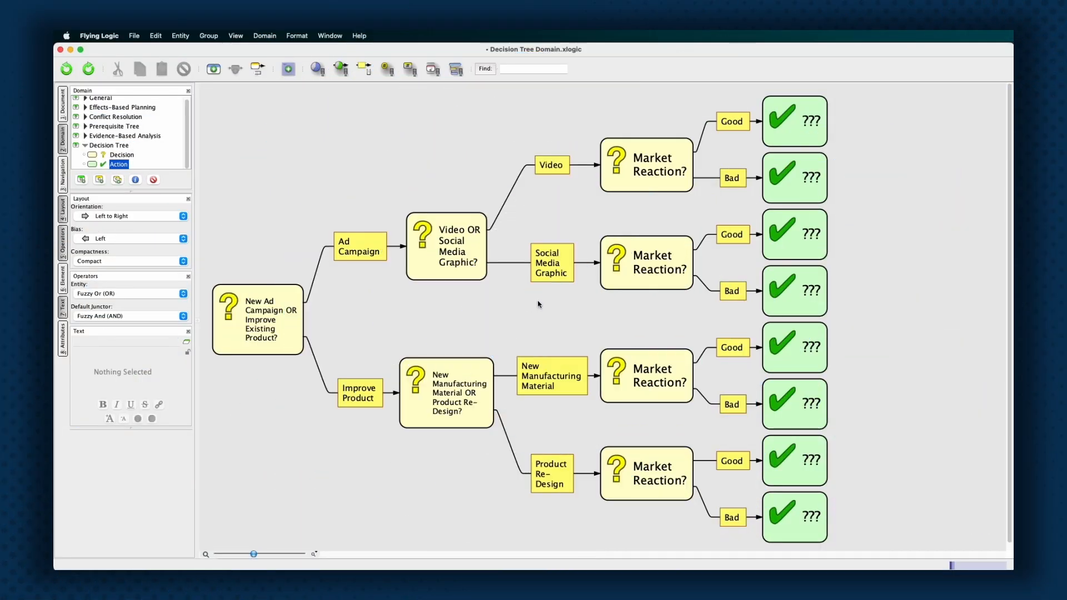
Examine the root decision about the ad campaign or product improvement, and select all eight "???" action entities.
left_click(281, 340)
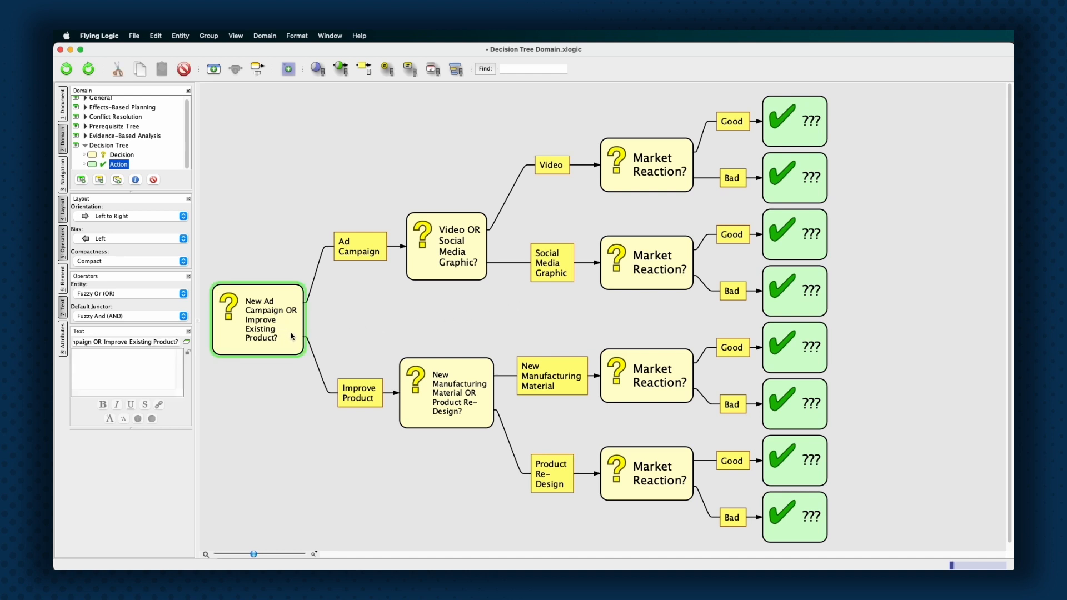
left_click(568, 312)
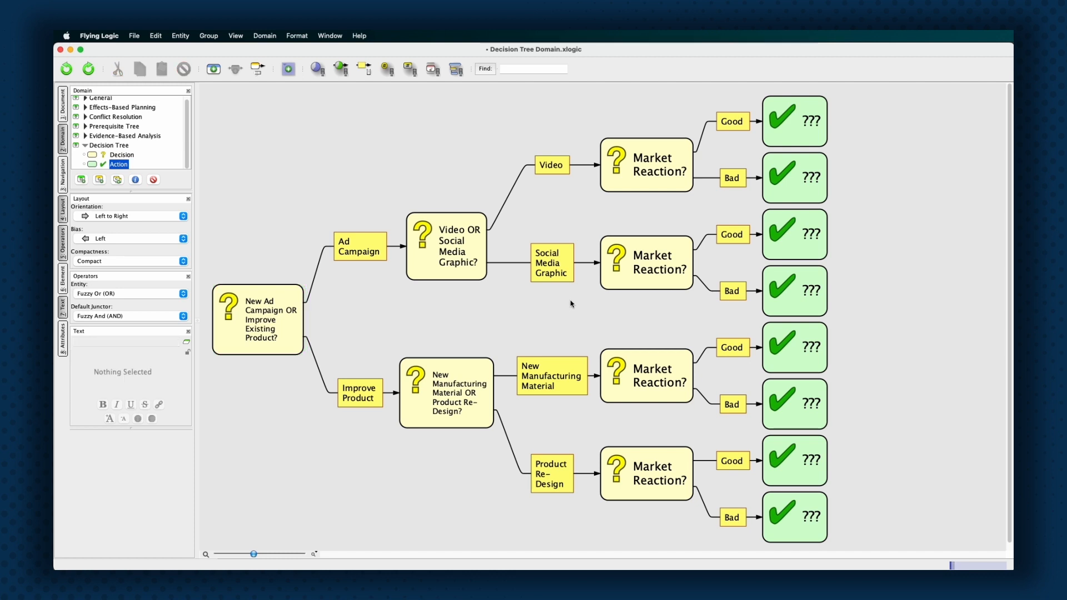
left_click(791, 138)
left_click(792, 177, "shift")
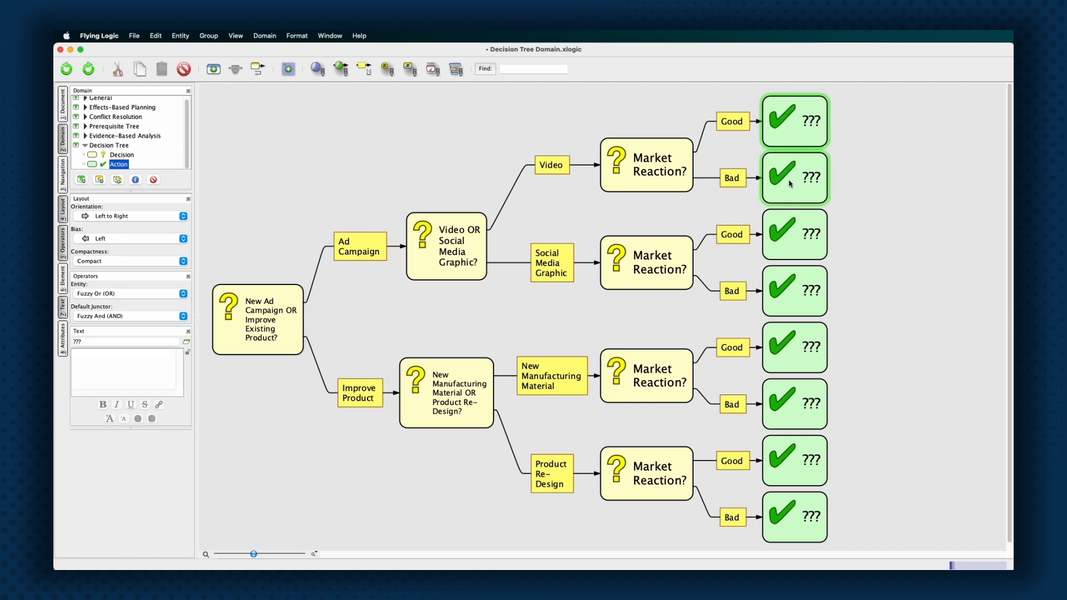
left_click(795, 234, "shift")
left_click(802, 311, "shift")
left_click(807, 334, "shift")
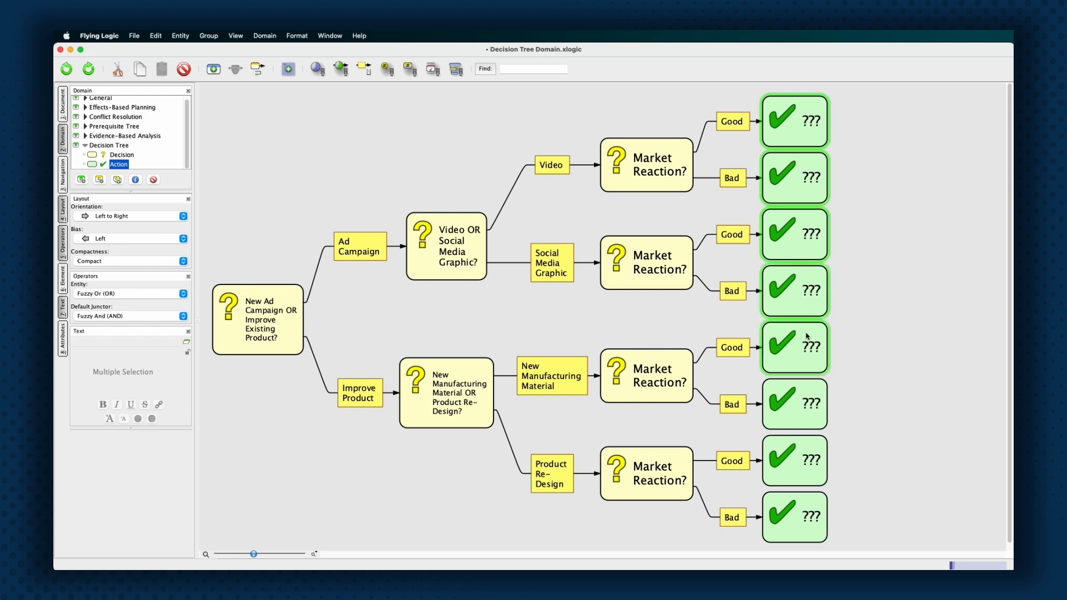
left_click(812, 386, "shift")
left_click(806, 444, "shift")
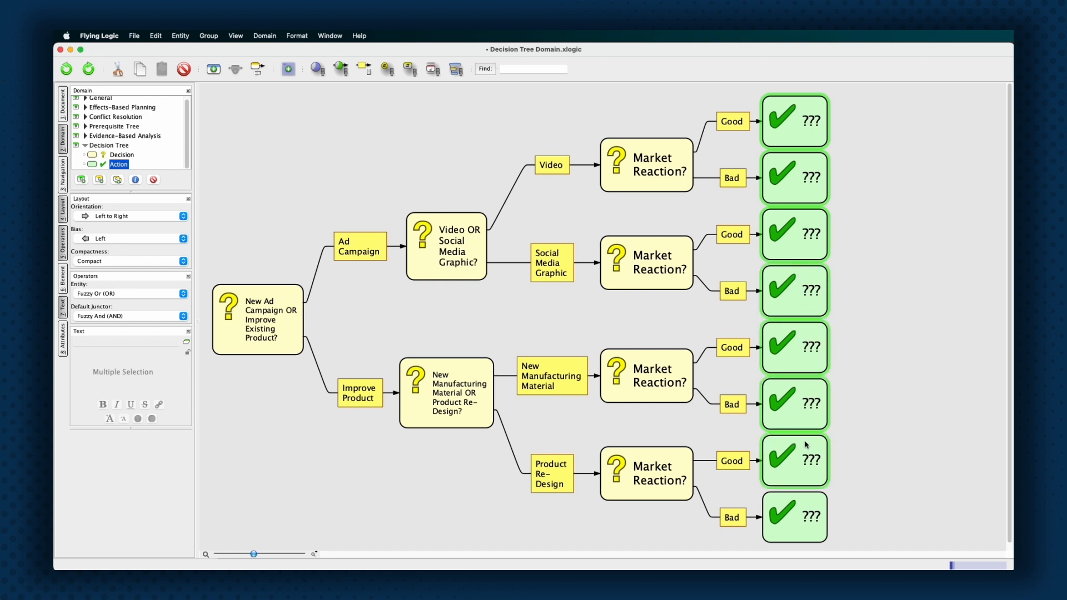
left_click(807, 512, "shift")
Examine the New Manufacturing Material edge and its "Good" market reaction edge, and clear the selection.
left_click(553, 376)
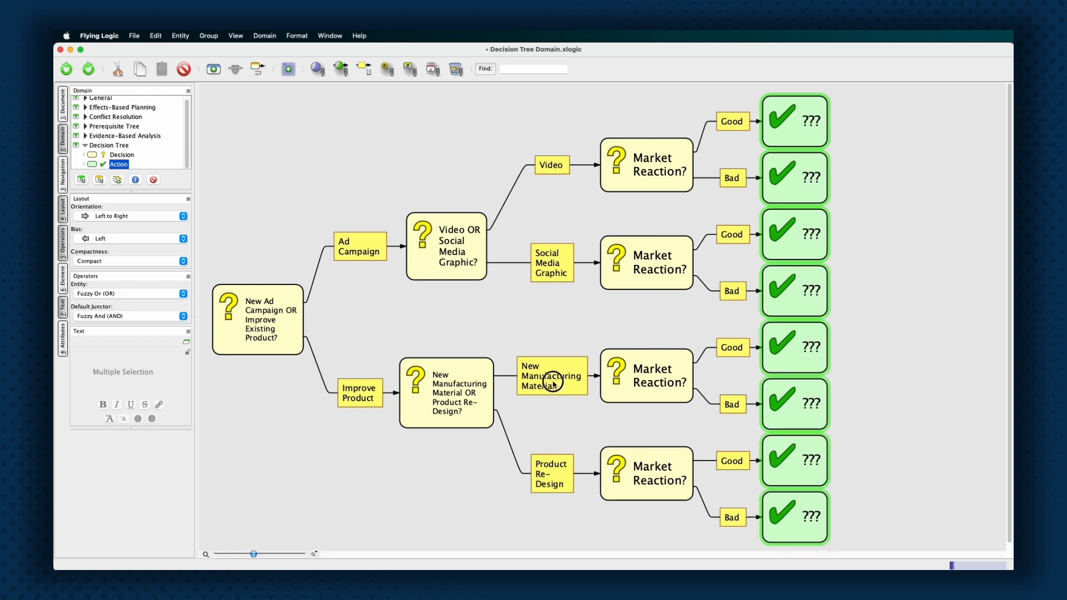
left_click(729, 355)
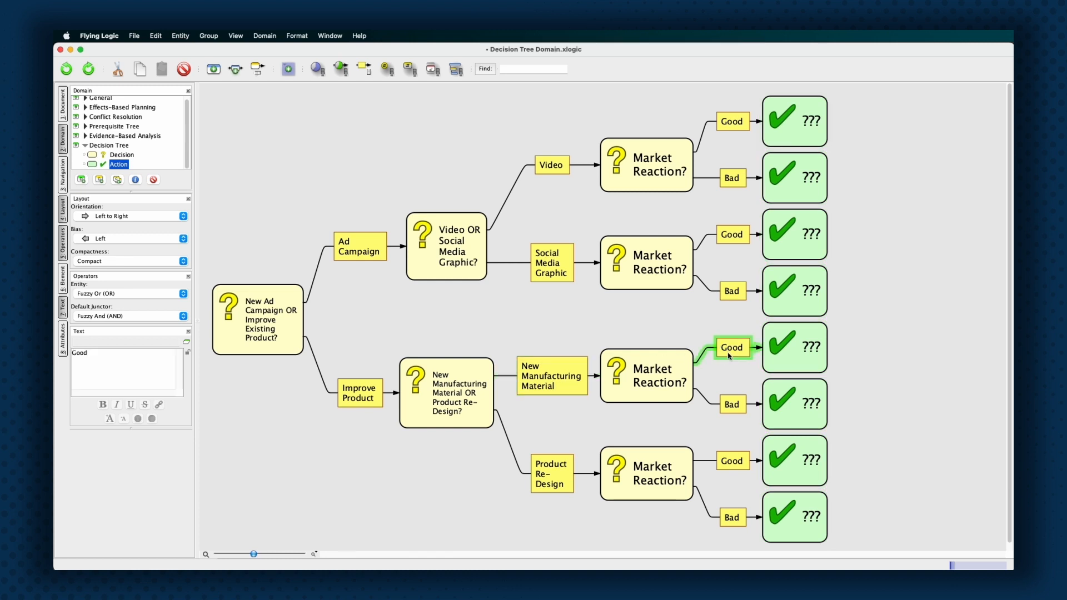
left_click(562, 310)
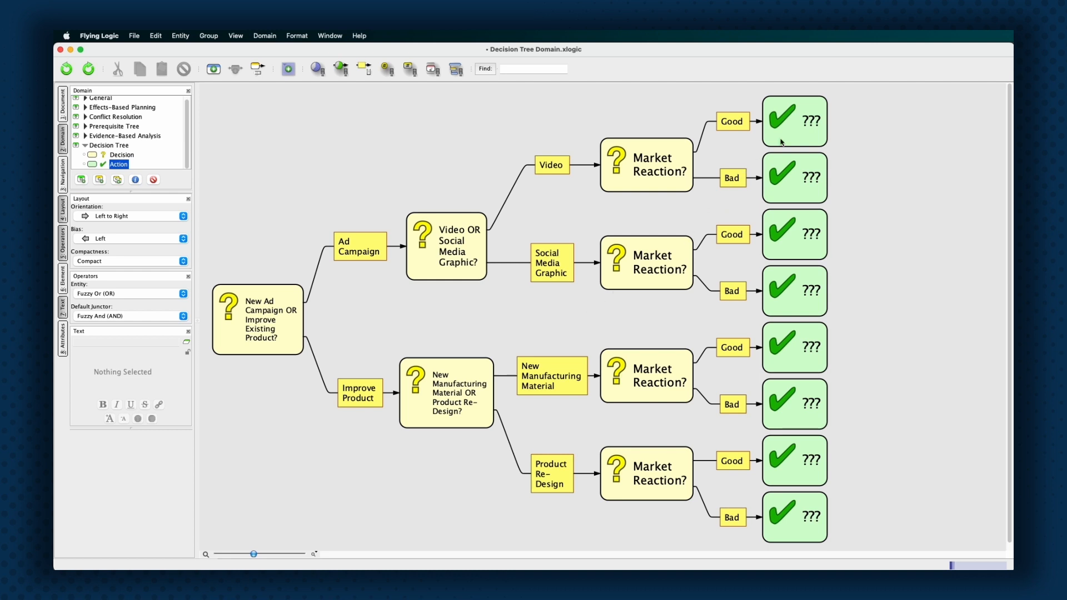
Set the title of the action for a good market reaction to the video to 50,000.
double_click(796, 130)
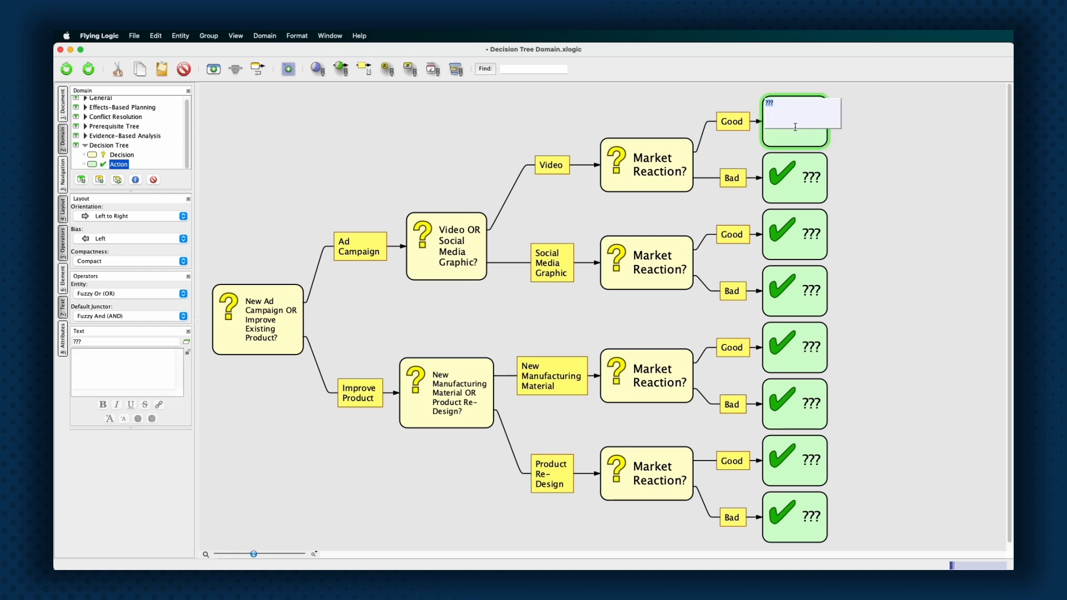
type("50,00")
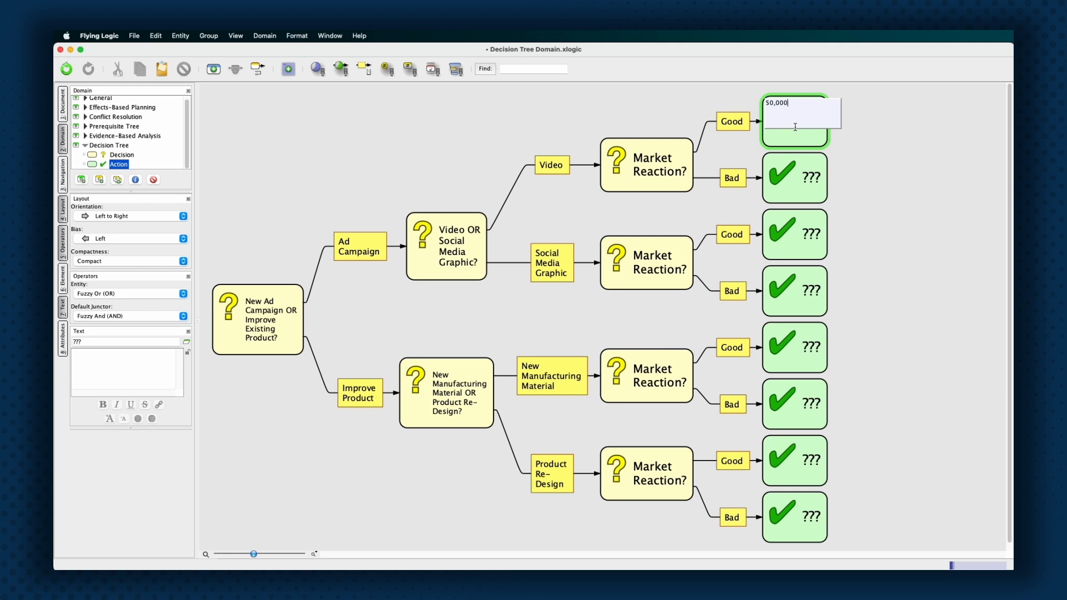
key("Return")
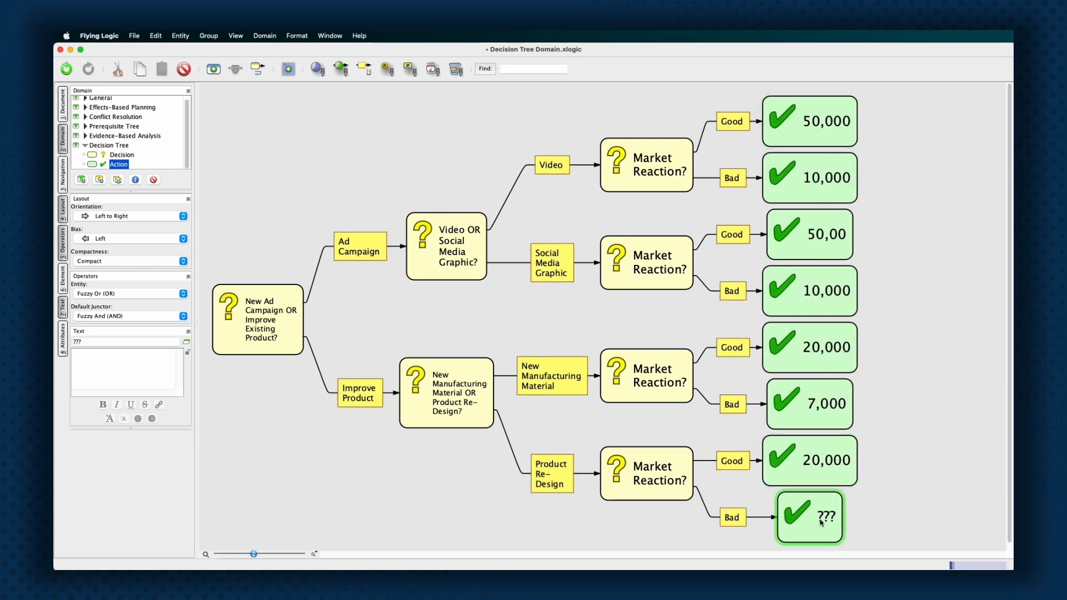
Set the title of the action for a bad market reaction to the product re-design to 7,000.
double_click(820, 519)
type("7")
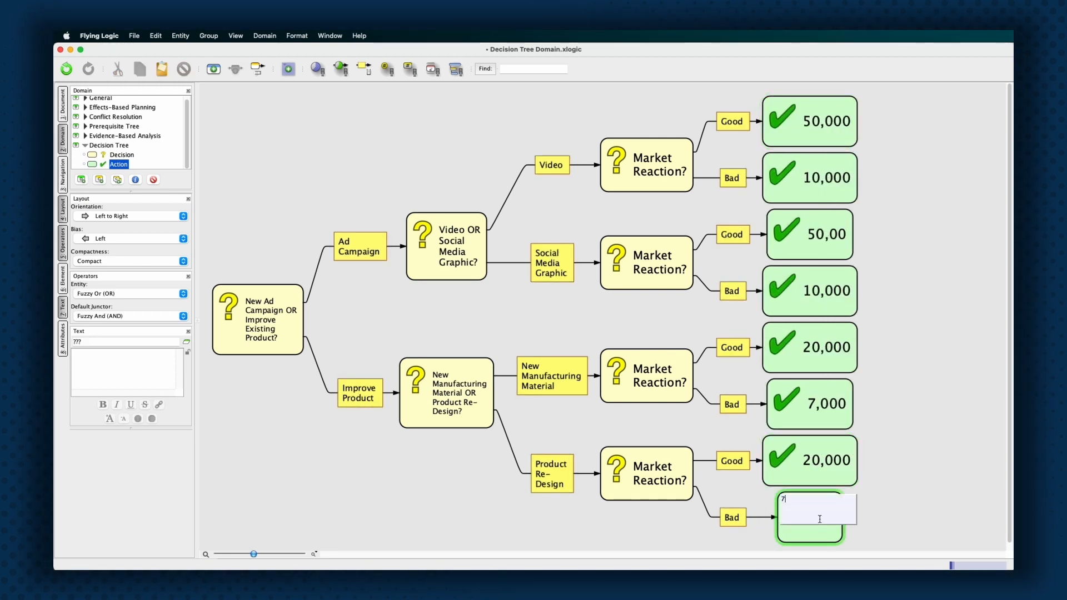
type(",000")
key("Return")
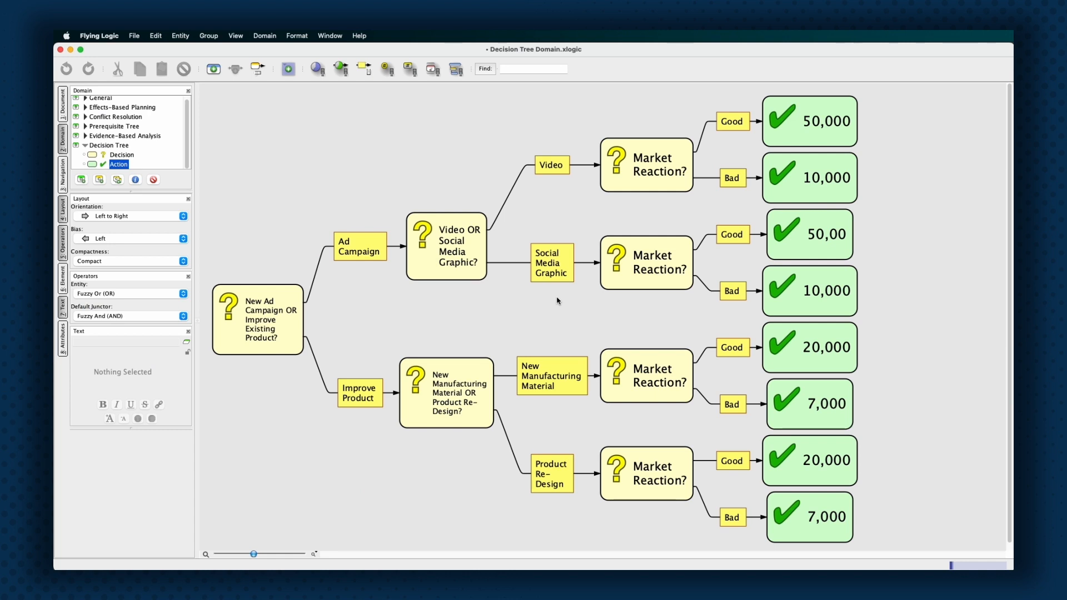
Add the probability to the video's good market reaction edge so its annotation reads "Good 50% (0.5)".
left_click(742, 123)
left_click(742, 121)
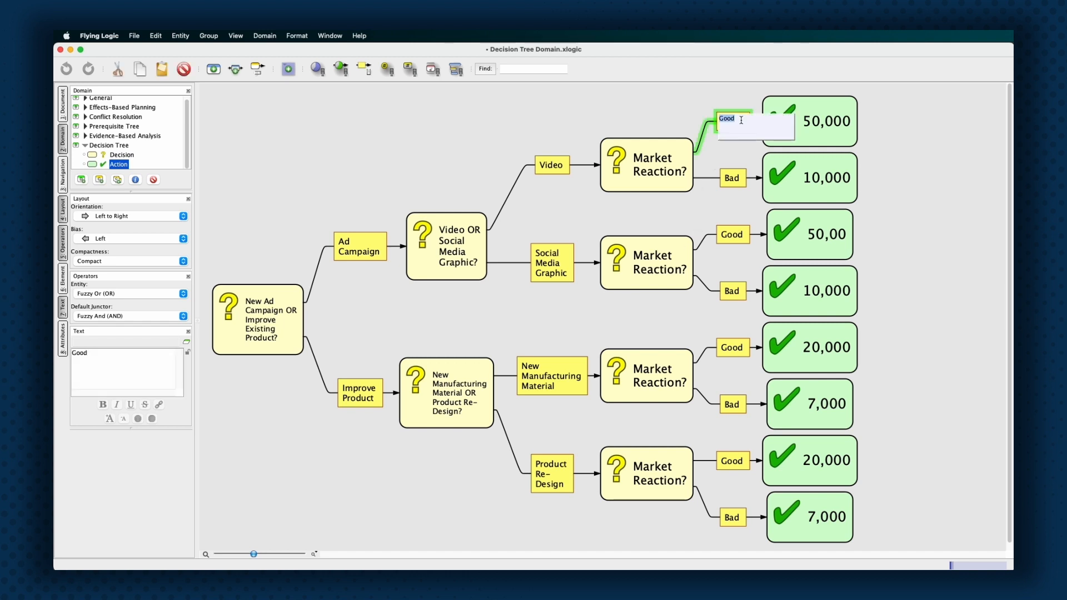
left_click(741, 120)
type("50%")
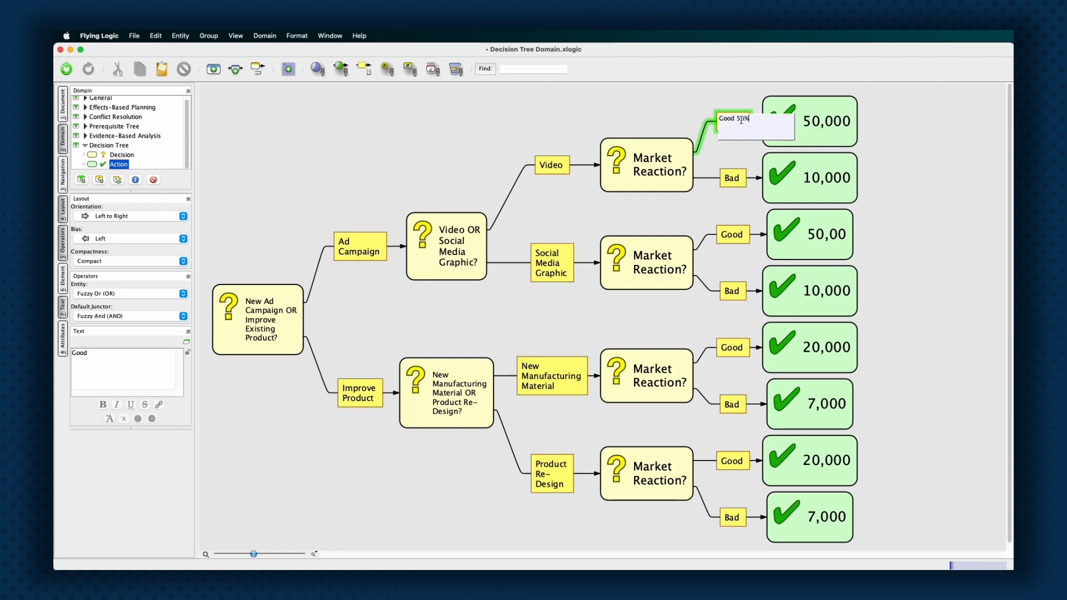
type(" (0.5)")
key("Return")
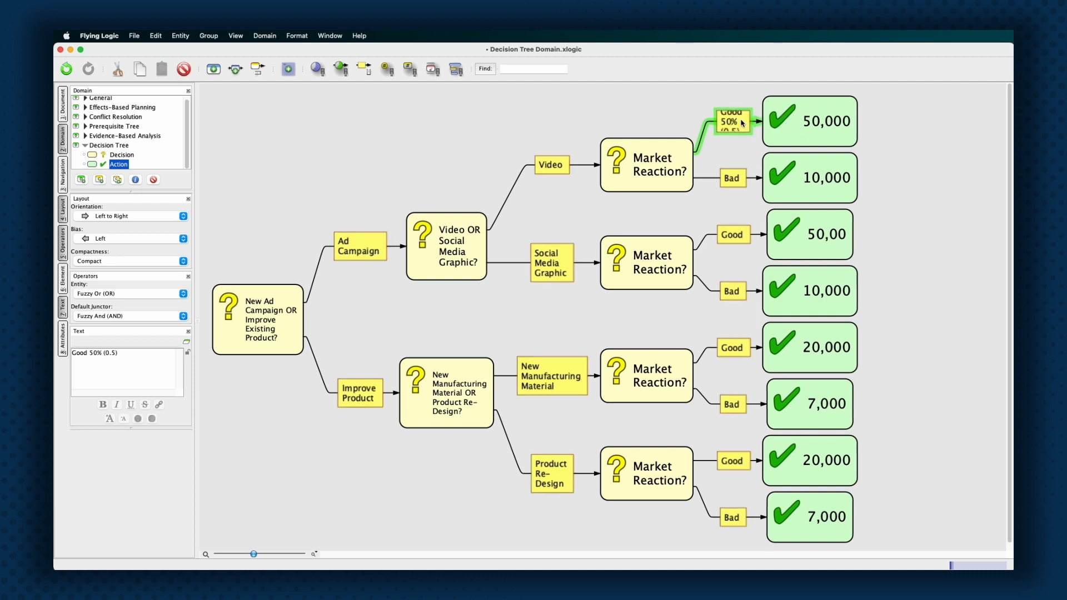
left_click(578, 232)
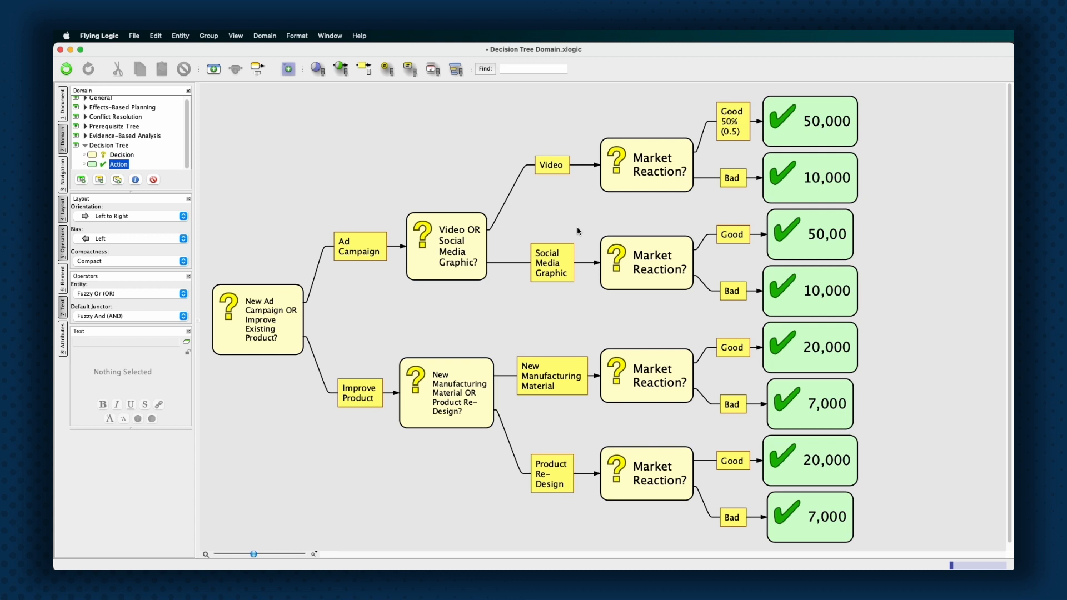
Extend the annotation of the video's bad market reaction edge to "Bad 50% (0.5)".
double_click(739, 177)
left_click(741, 176)
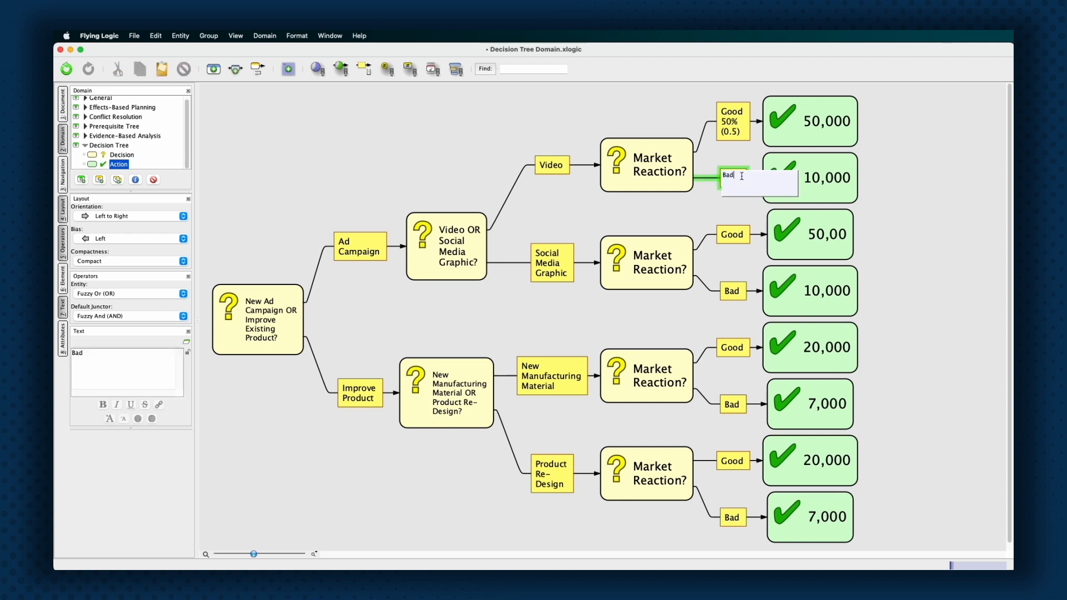
type("50% (0.5)")
key("Return")
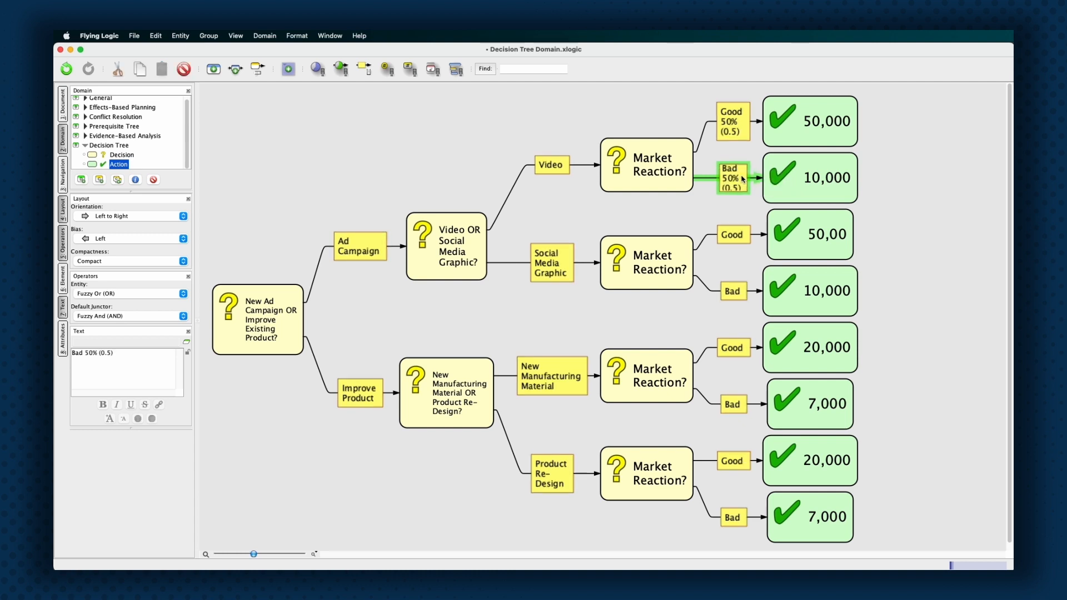
left_click(574, 215)
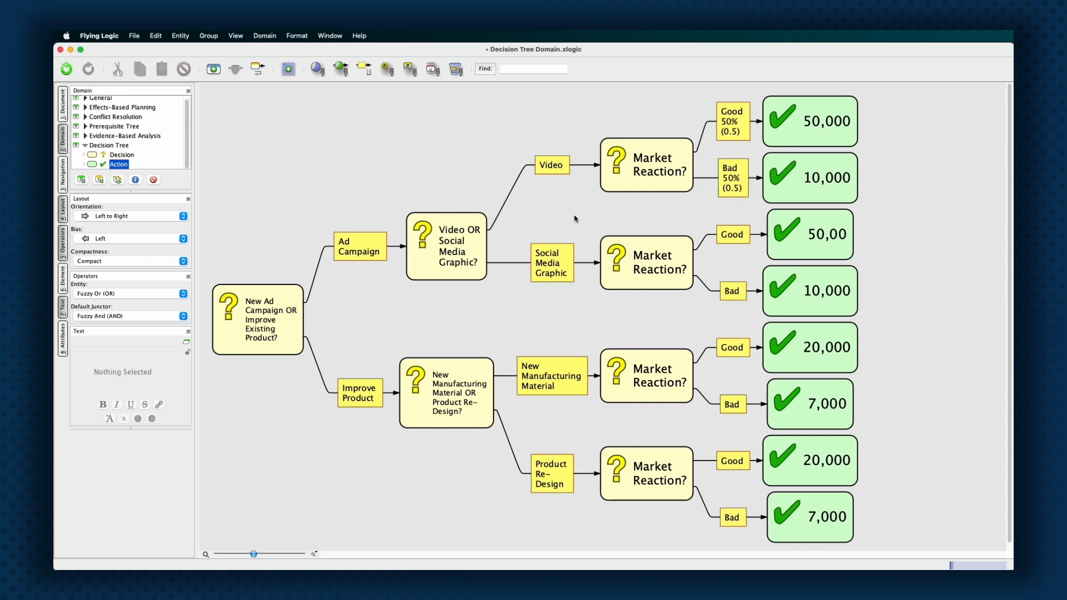
Annotate the social media graphic's market reaction edges as "Good 60% (0.6)" and "Bad 40% (0.4)".
left_click(731, 236)
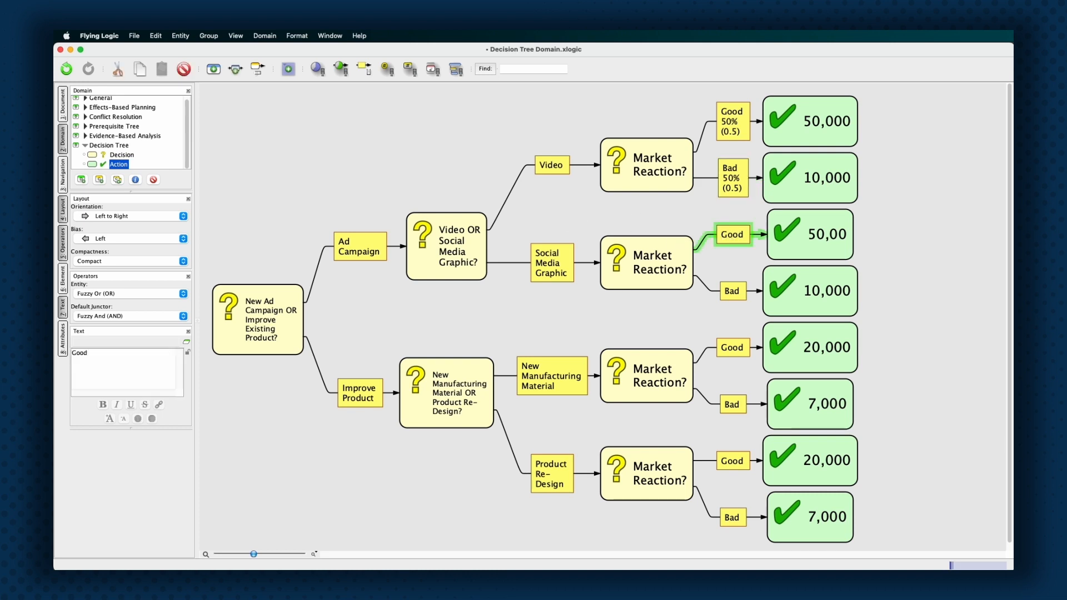
left_click(732, 236)
left_click(732, 237)
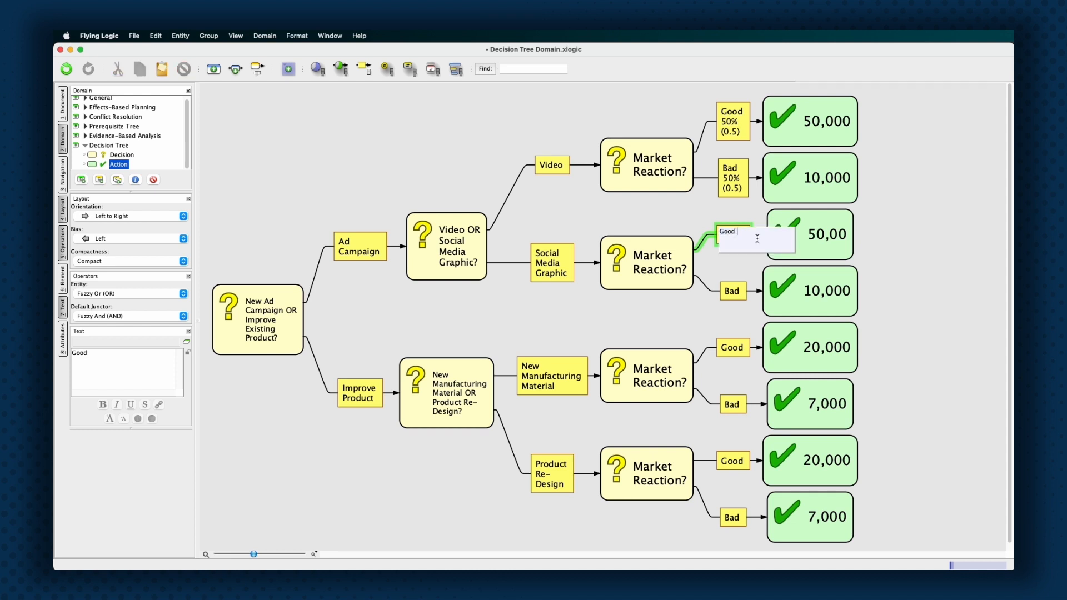
type("60% (0.6)")
key("Return")
double_click(725, 287)
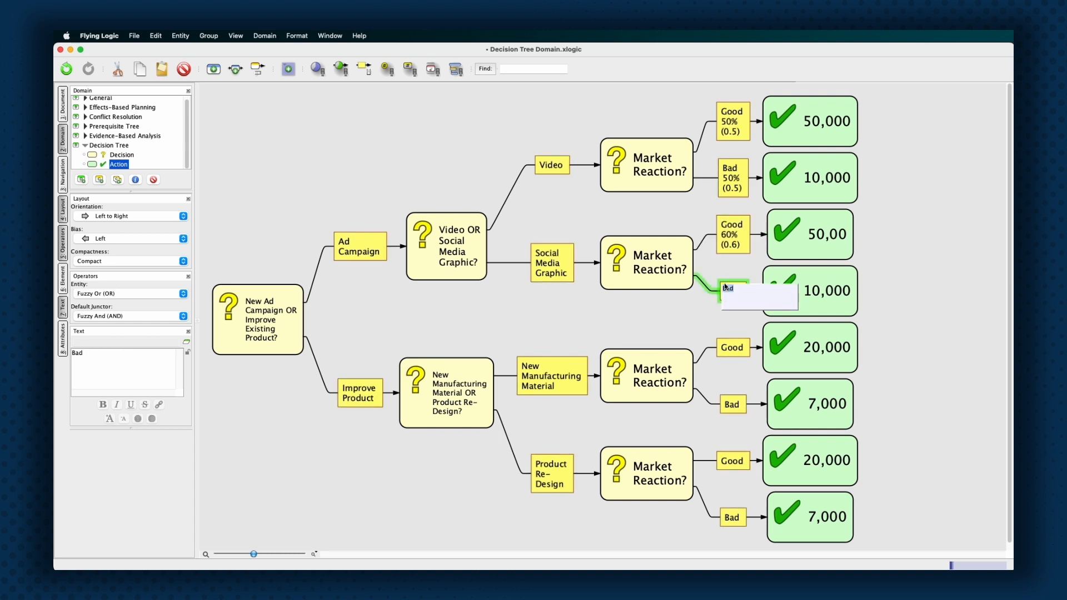
key("Right")
type("40% (0.4)")
key("Return")
Annotate the new manufacturing material's market reaction edges as "Good 70% (0.7)" and "Bad 30% (0.3)".
double_click(732, 348)
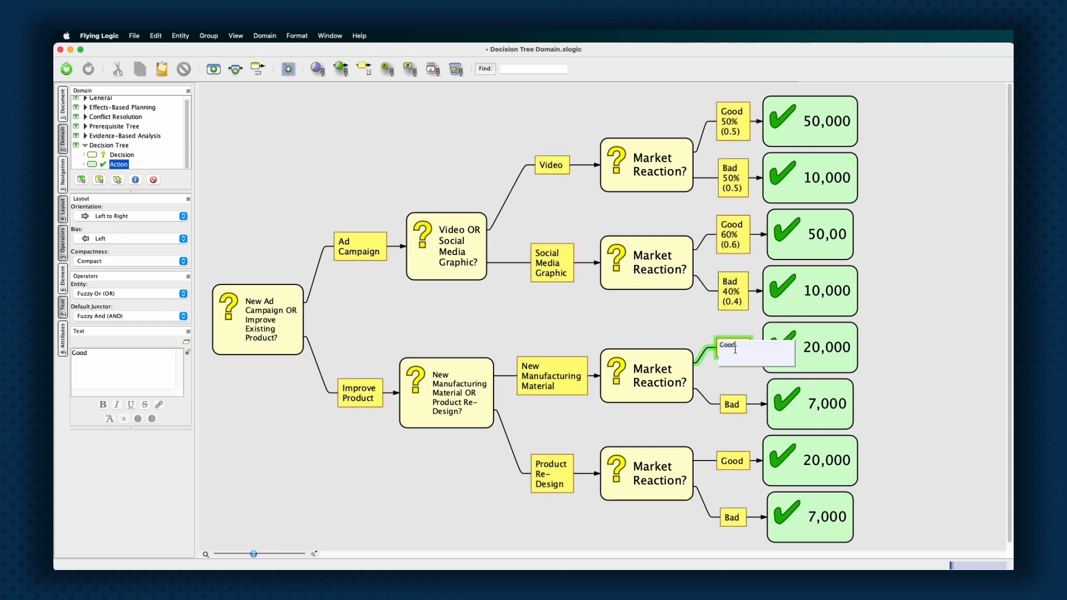
key("Right")
type("70% (0.7)")
key("Return")
double_click(732, 404)
key("Right")
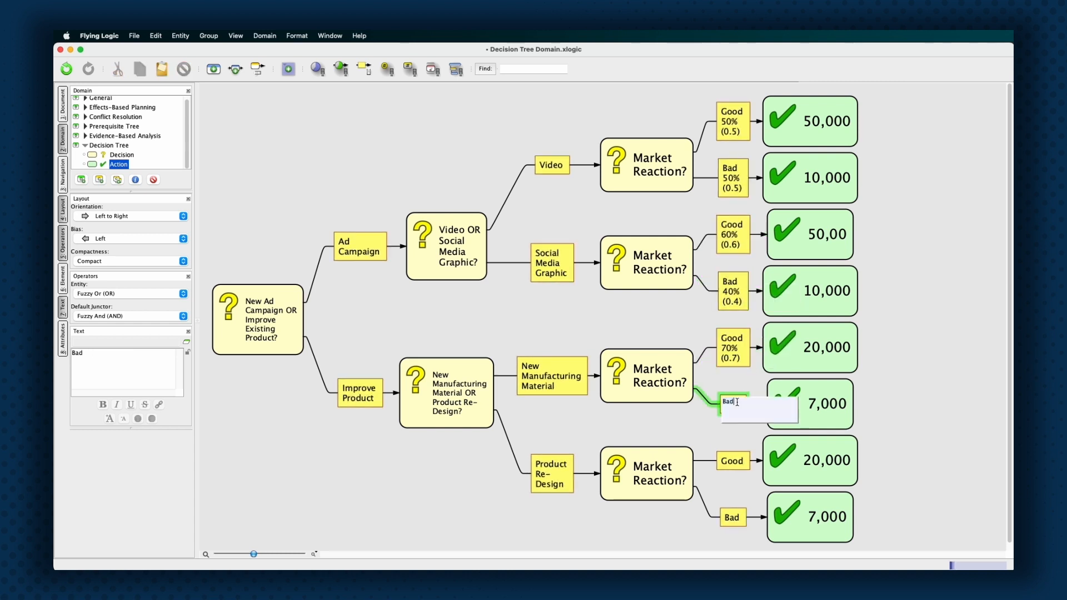
type("30% (0.3)")
key("Return")
Annotate the product re-design's market reaction edges as "Good 50% (0.5)" and "Bad 50% (0.5)", and clear the selection.
double_click(732, 460)
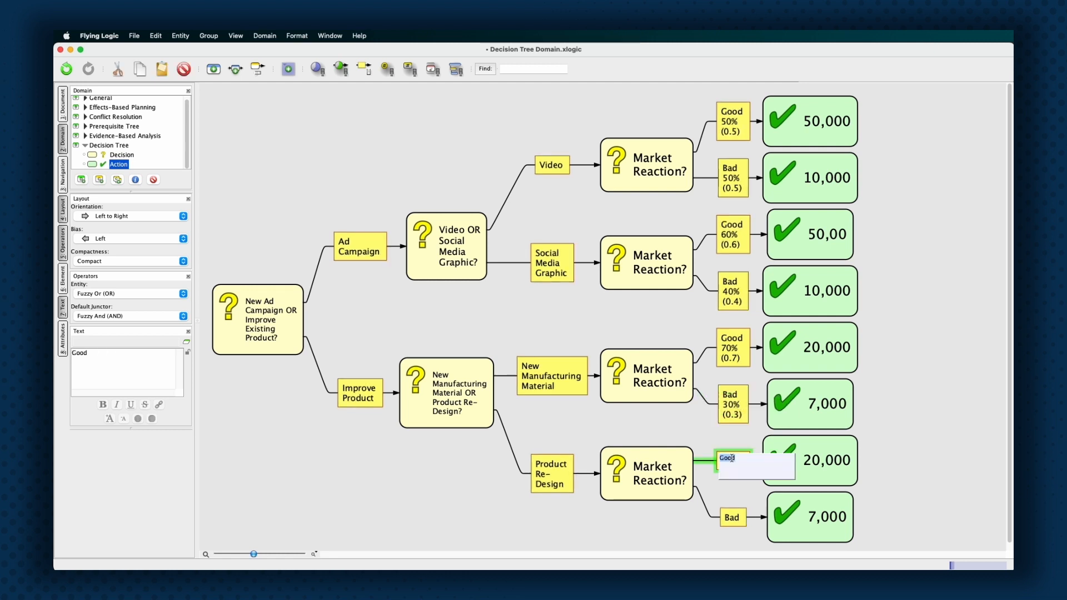
key("Right")
type("50% (0.5)")
key("Return")
double_click(732, 518)
key("Right")
type("50% (0.5)")
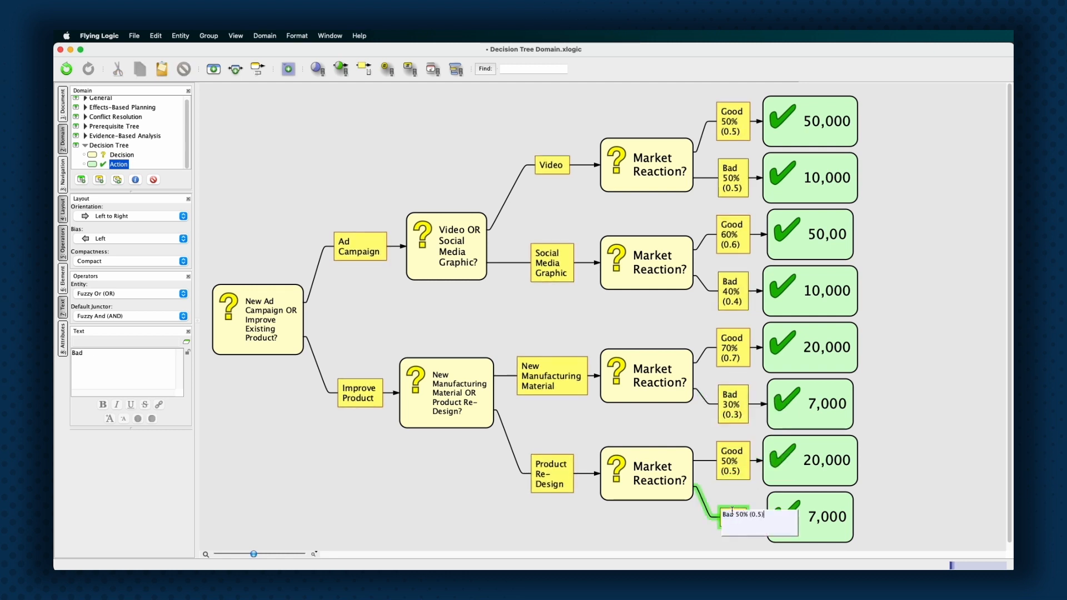
left_click(586, 330)
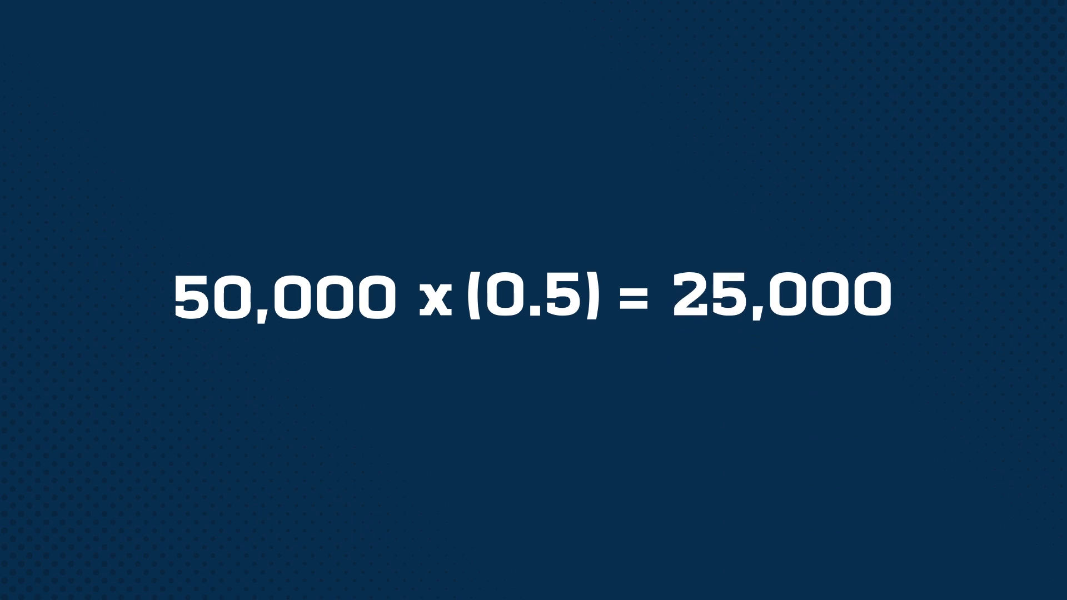
Append the weighted value 5,000 to the annotation of the video's bad market reaction edge.
type("0.5) 5")
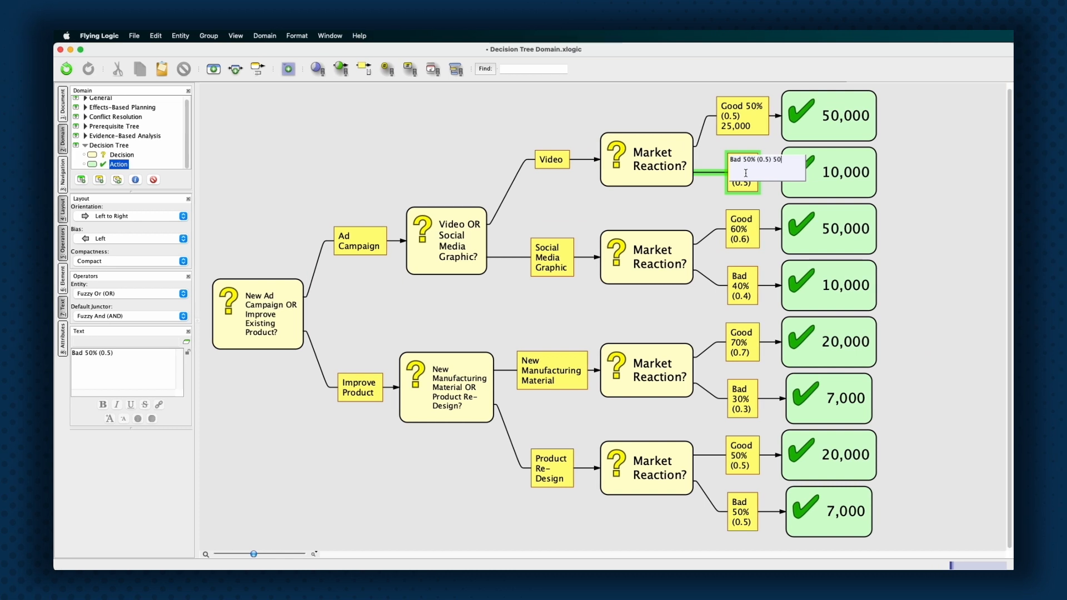
type(",000")
key("Return")
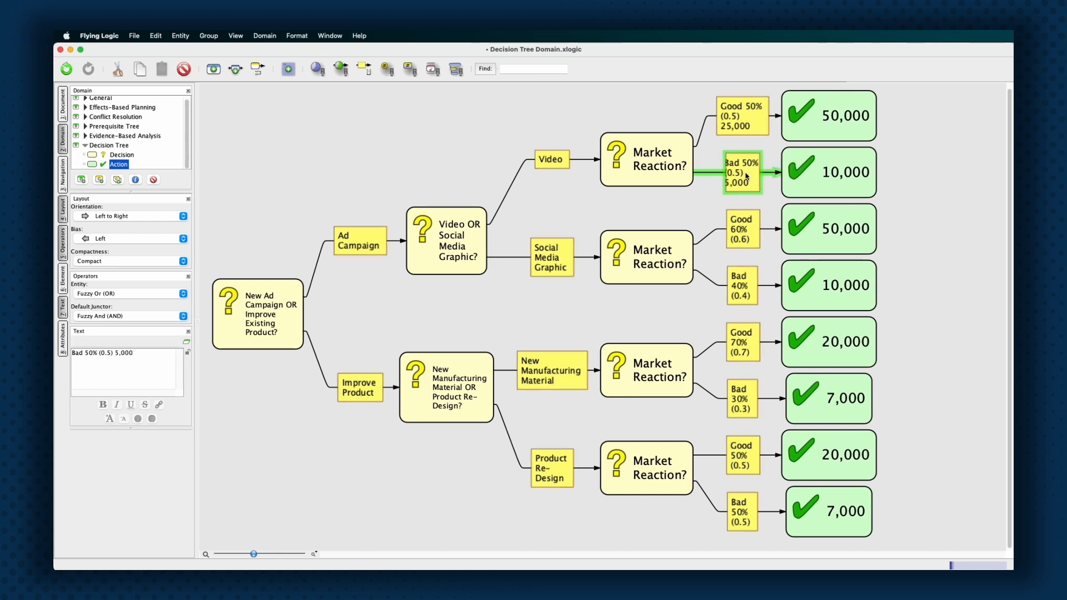
Append 30,000 and 4,000 to the social media graphic's reaction edges, 14,000 and 2,100 to the material's, and 10,000 and 3,500 to the re-design's.
double_click(743, 228)
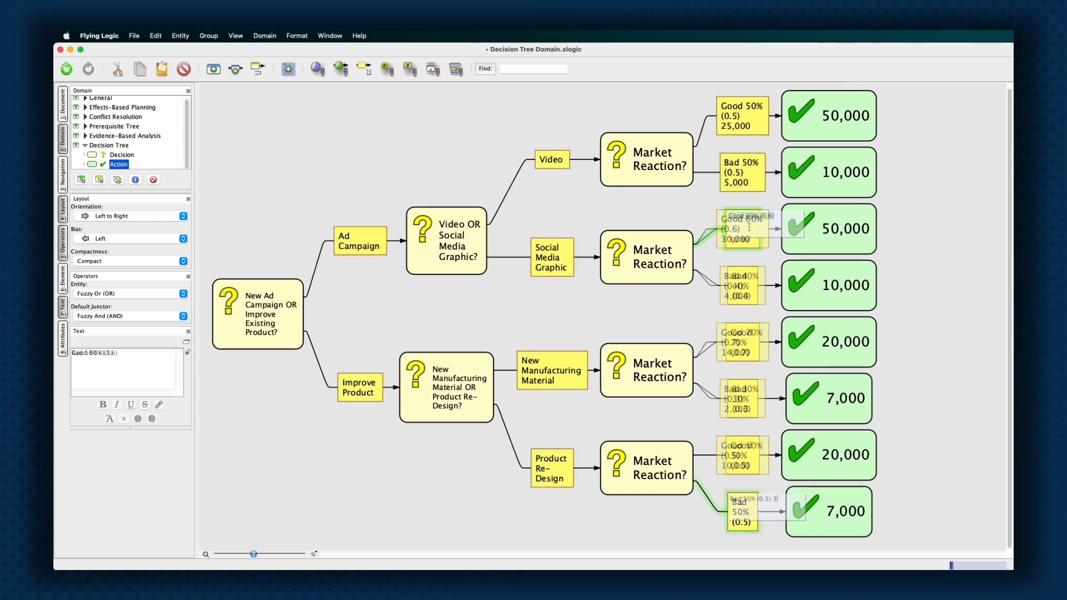
type("500")
key("Return")
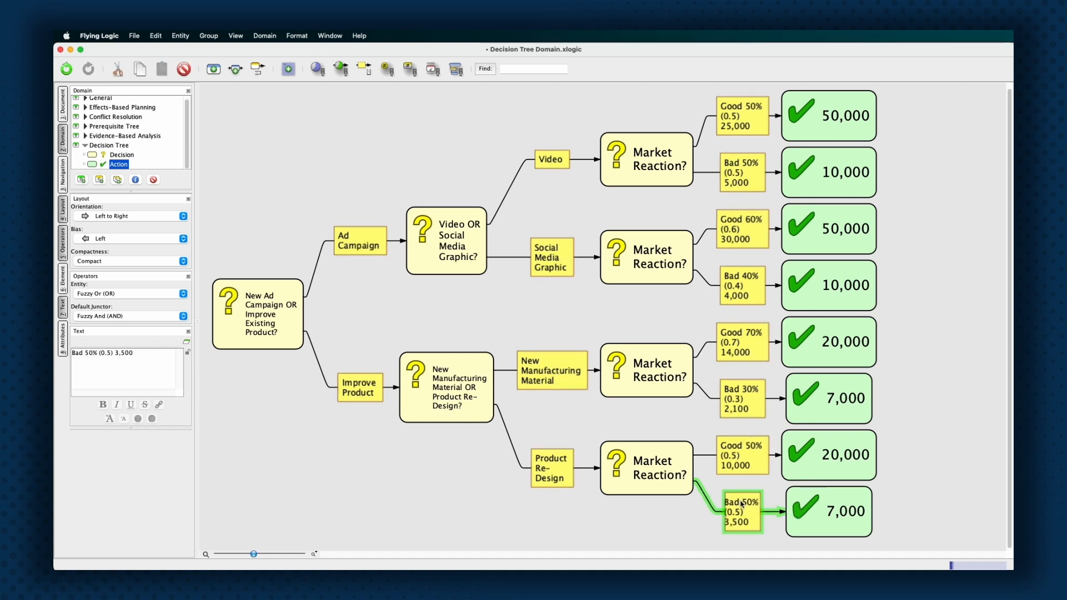
left_click(536, 314)
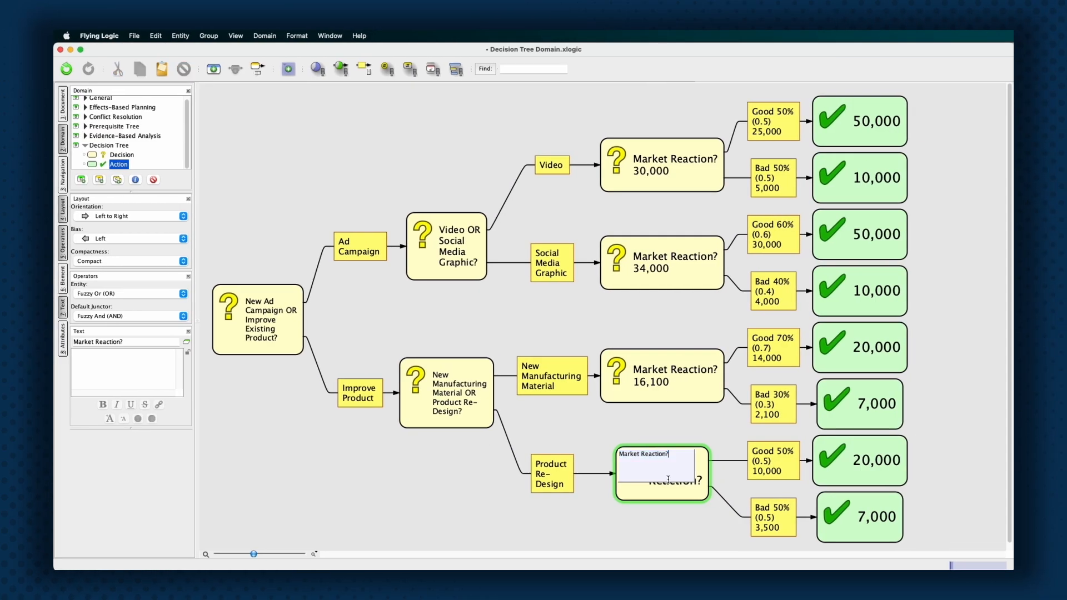
Append 13,500 to the title of the product re-design's Market Reaction? decision and clear the selection.
type("13,500")
key("Return")
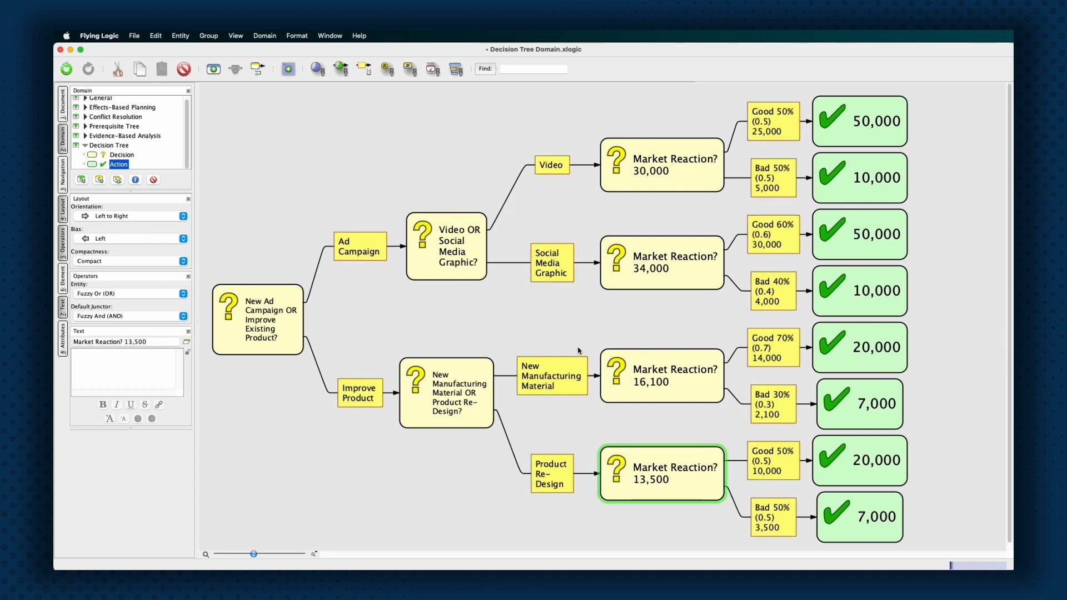
left_click(556, 332)
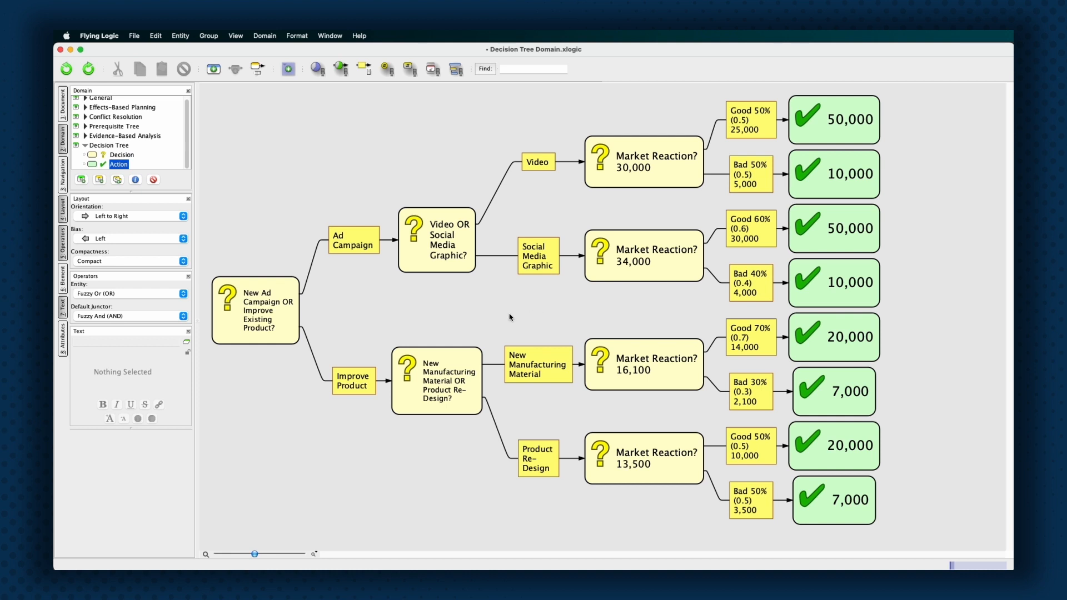
Select the Ad Campaign and Improve Product edges to examine them, and clear the selection.
left_click(364, 236)
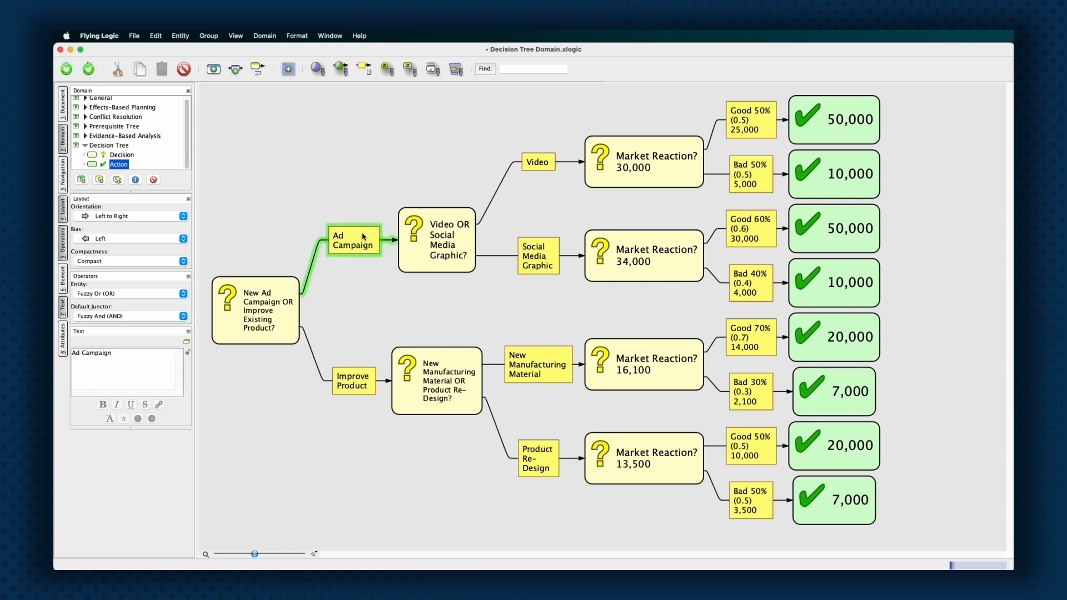
left_click(356, 383, "shift")
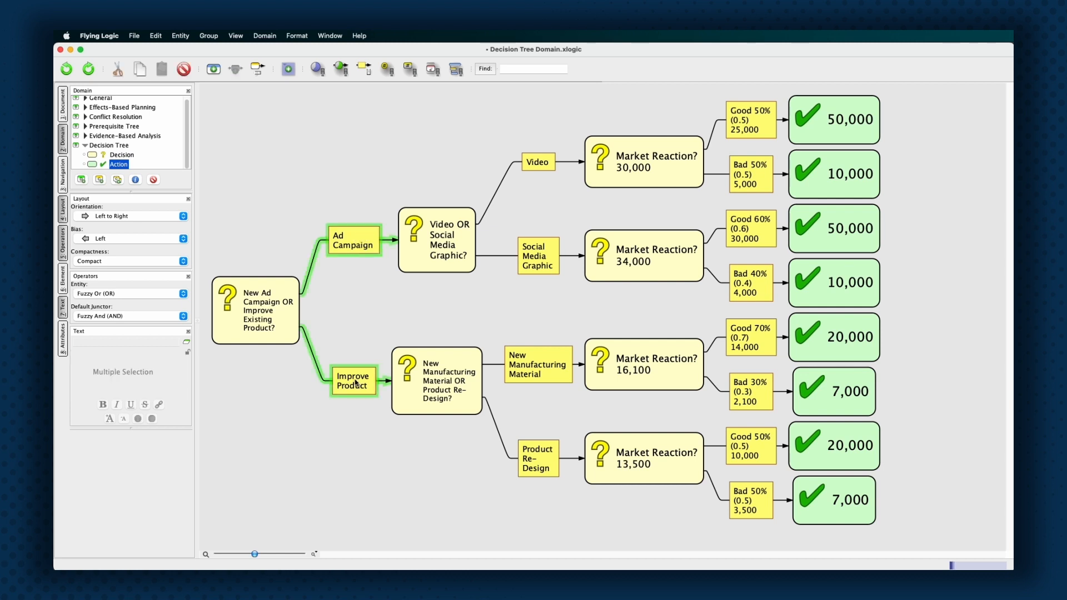
left_click(550, 313)
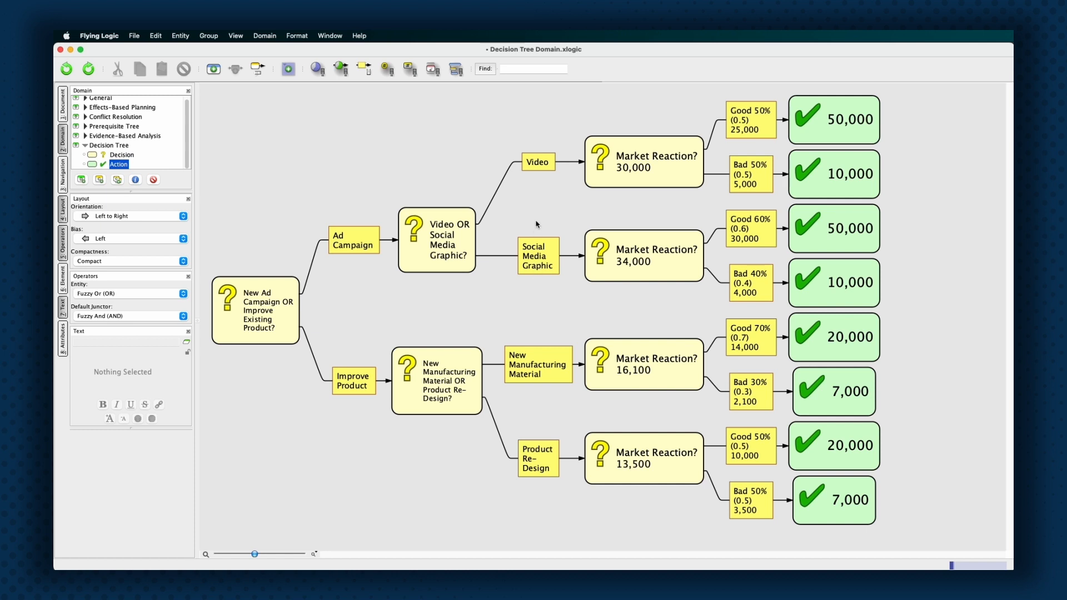
Examine the Video and Social Media Graphic edges together with the decision they branch from, and clear the selection.
left_click(544, 166)
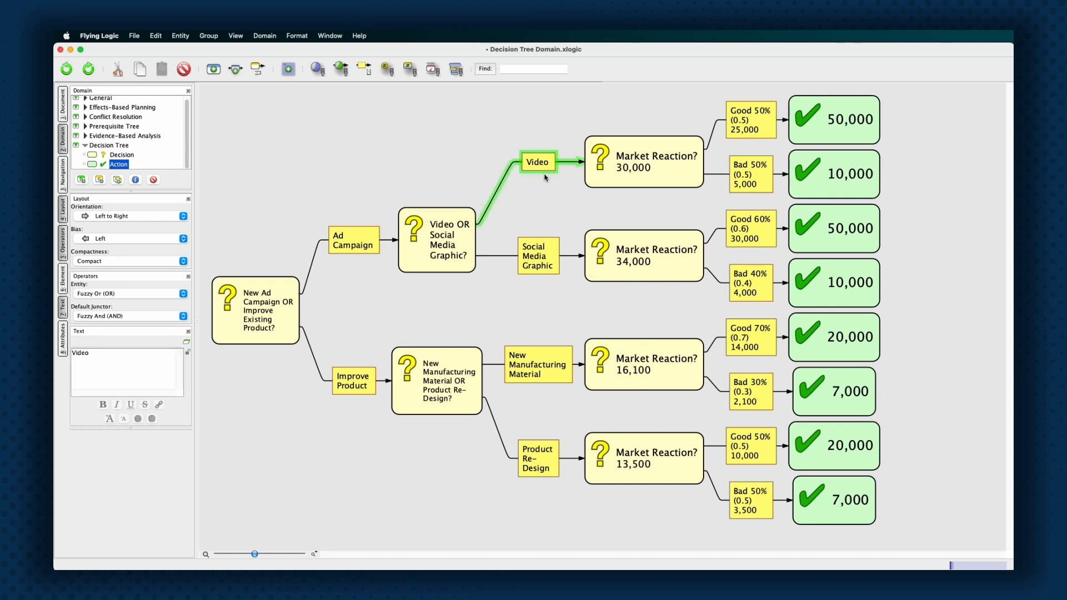
left_click(548, 247, "shift")
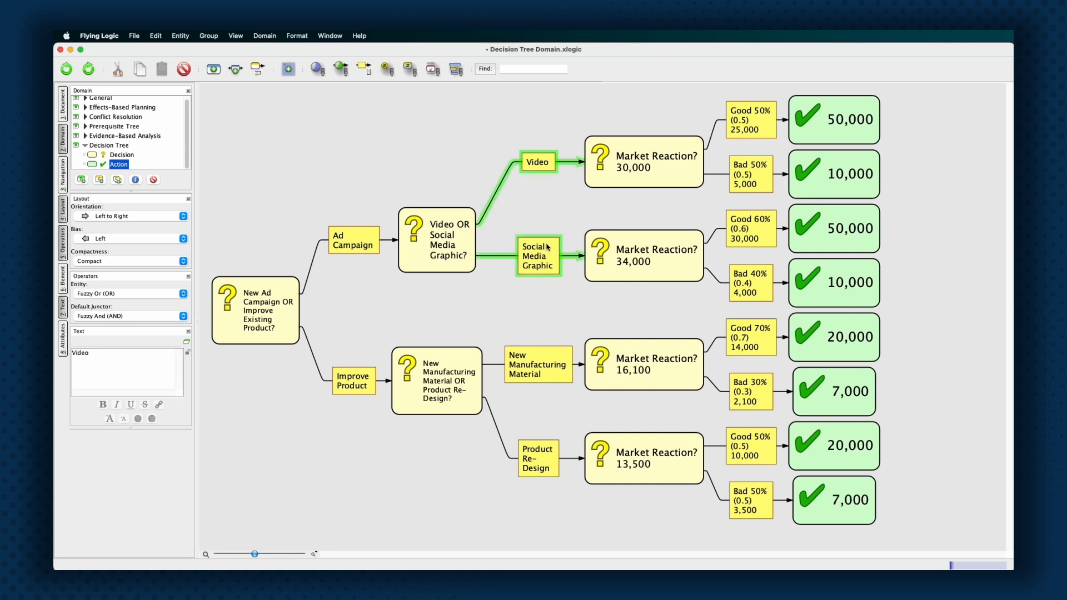
left_click(542, 208)
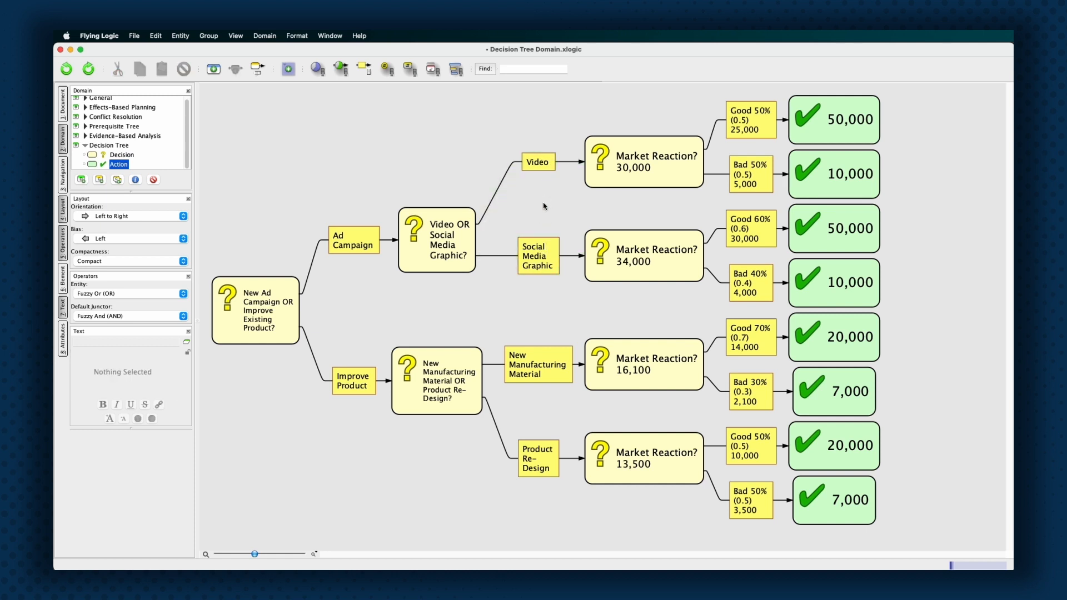
left_click(452, 243)
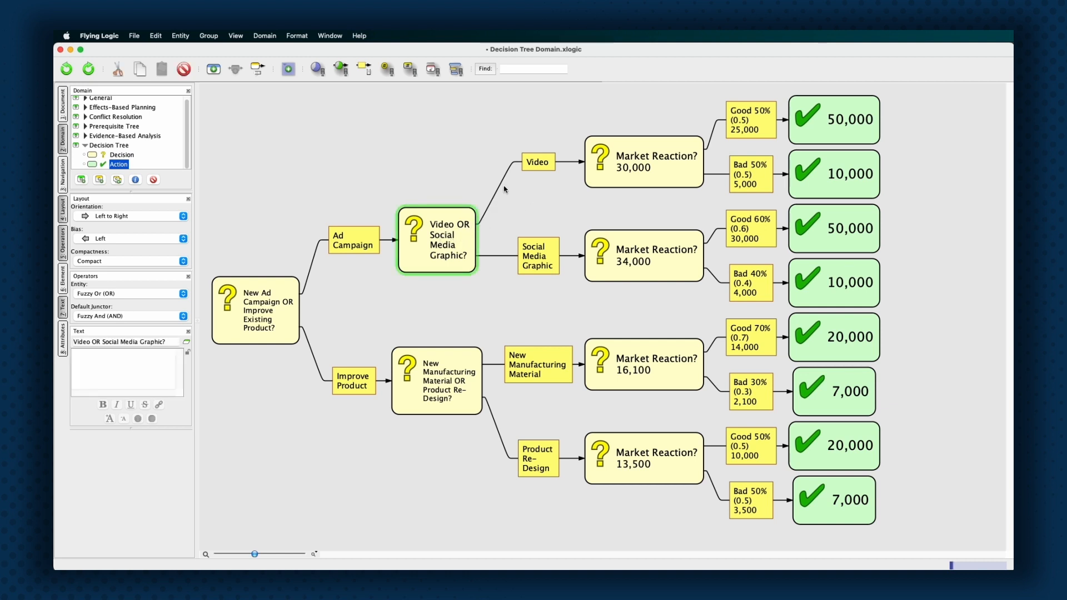
left_click(543, 162, "shift")
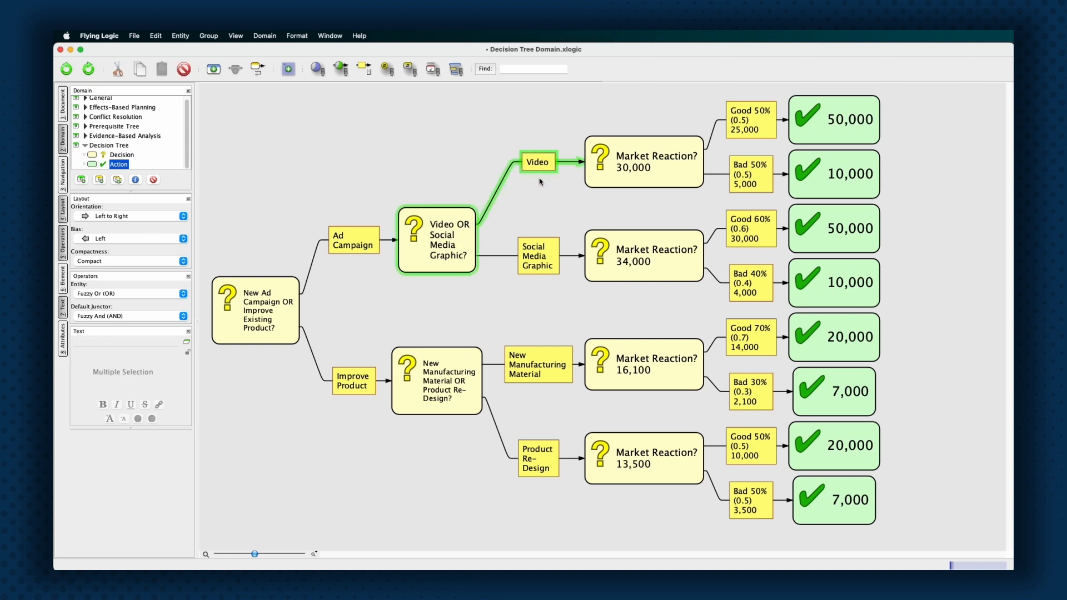
left_click(538, 269, "shift")
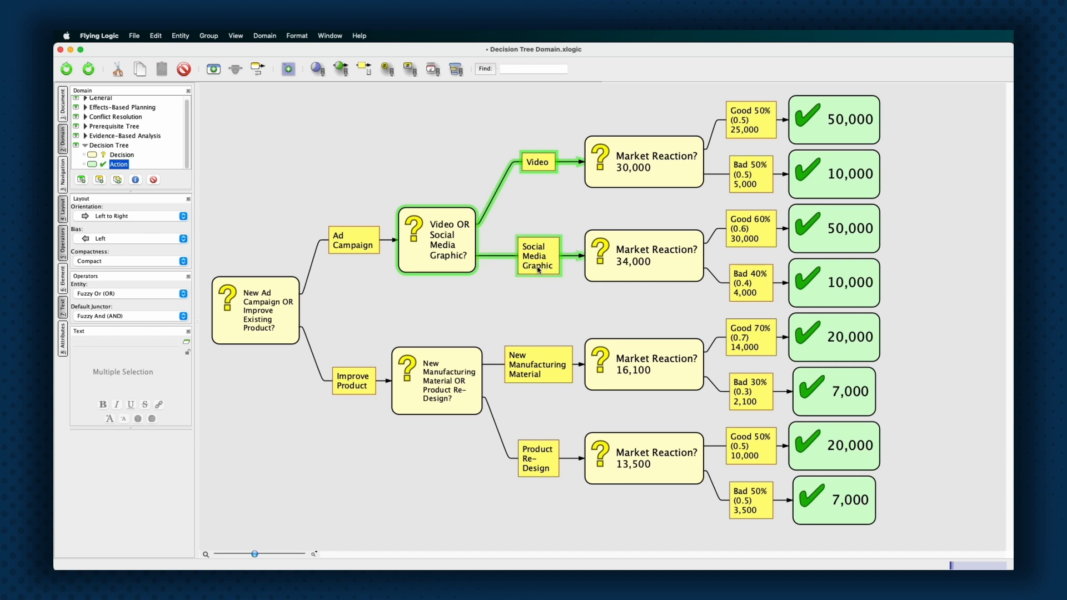
left_click(537, 207)
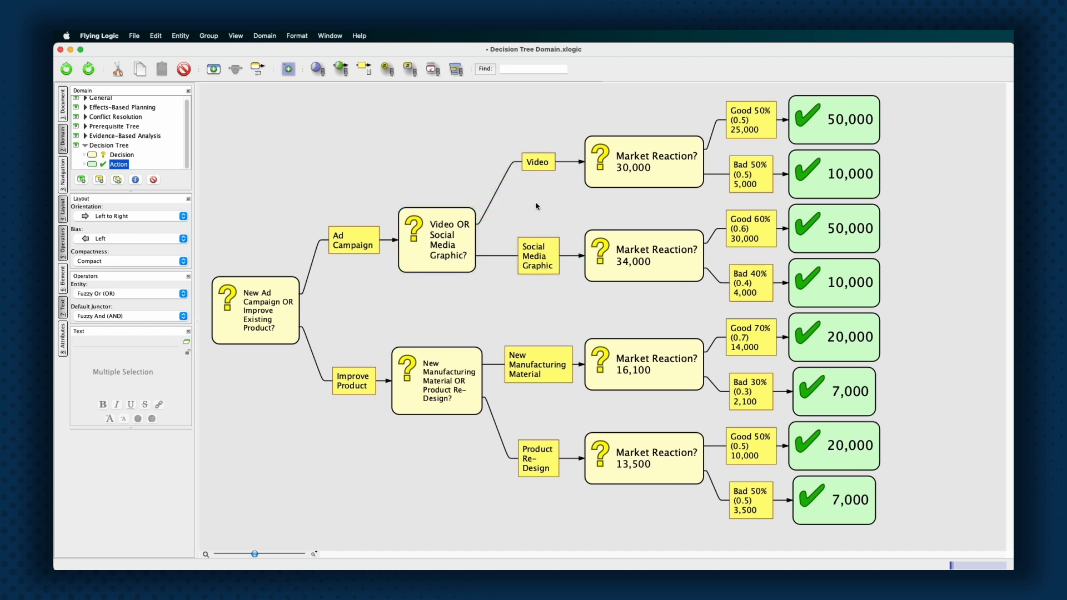
Append 8,500 to the annotation of the Video edge.
left_click(533, 163)
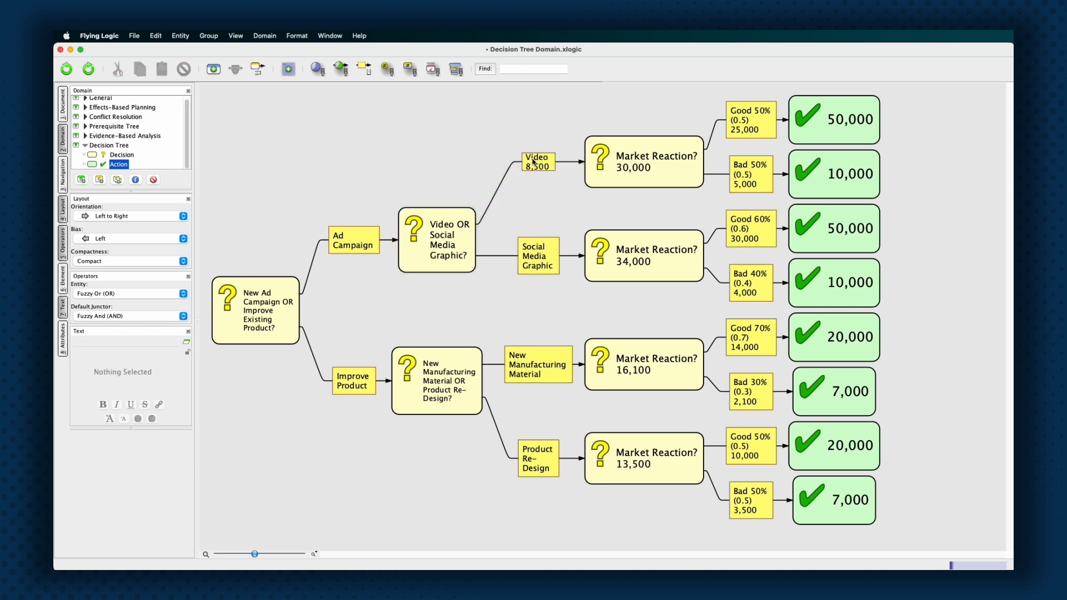
Append 4,000, 5,000 and 4,500 to the Social Media Graphic, New Manufacturing Material and Product Re-Design edge annotations respectively, and clear the selection.
left_click(534, 262)
left_click(544, 358)
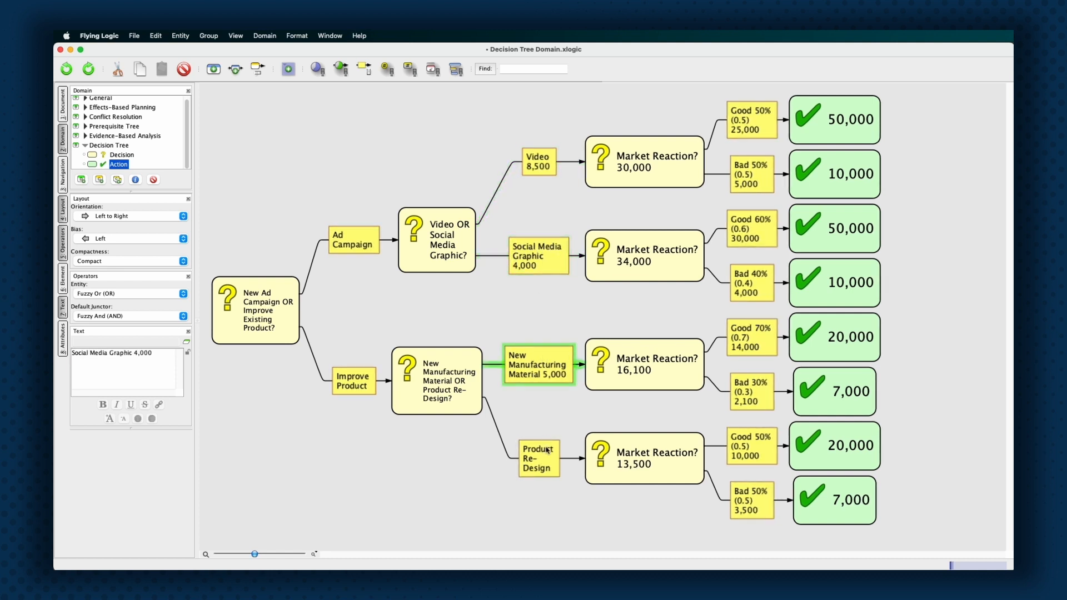
left_click(540, 453)
left_click(534, 321)
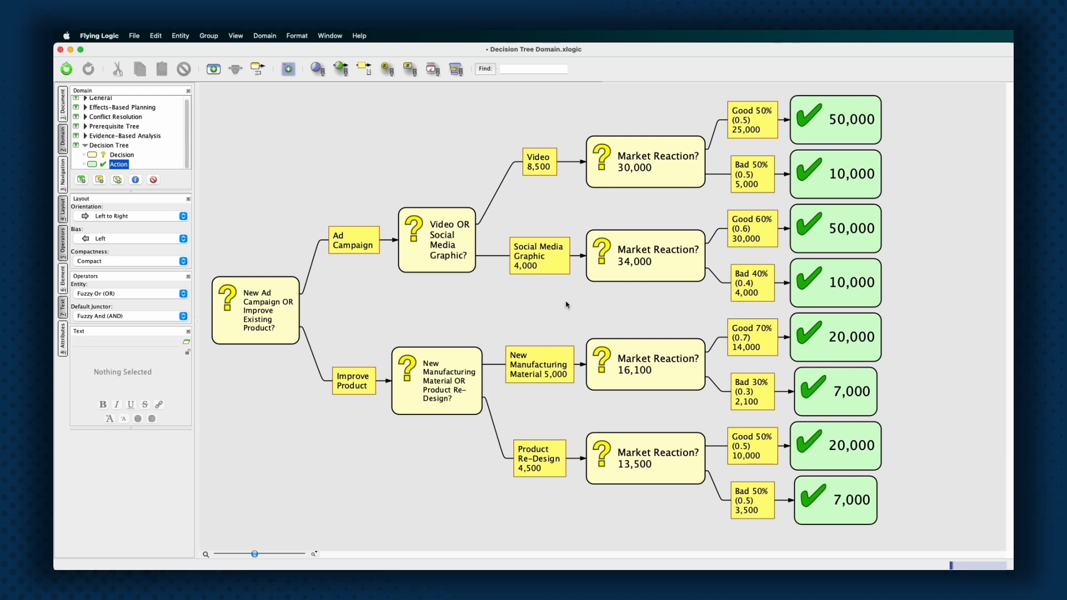
Check the Video edge against its Market Reaction? decision and append 21,500 to the Video edge's annotation.
left_click(547, 166)
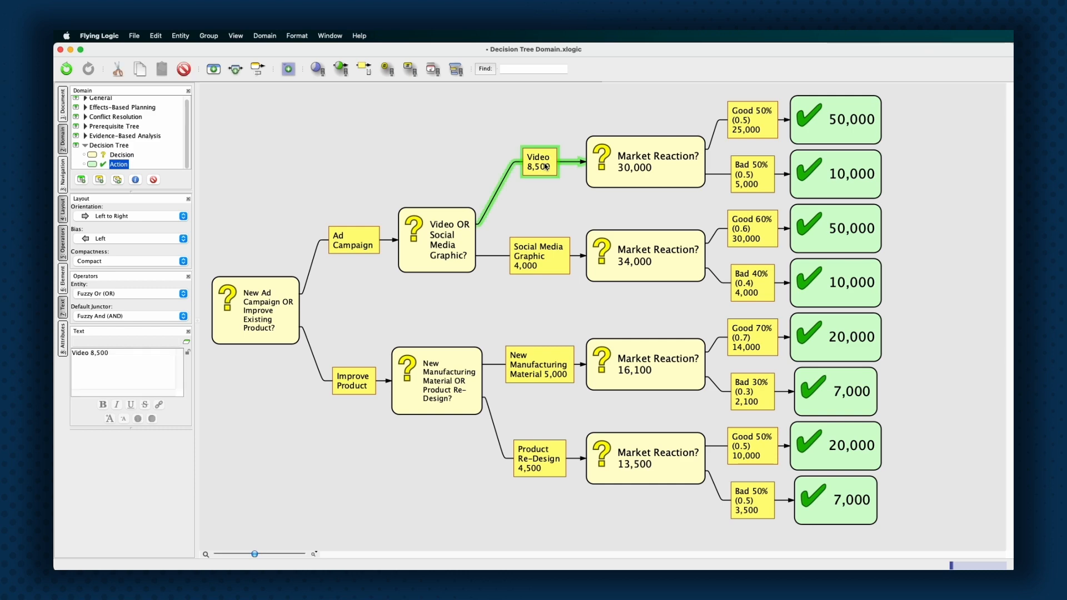
left_click(643, 174, "shift")
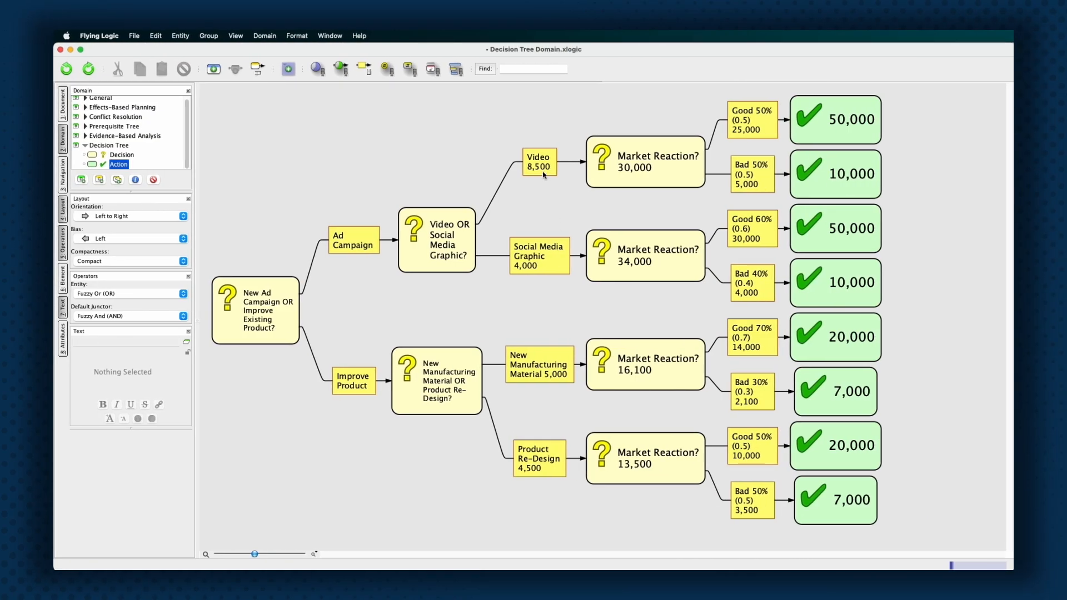
left_click(544, 174)
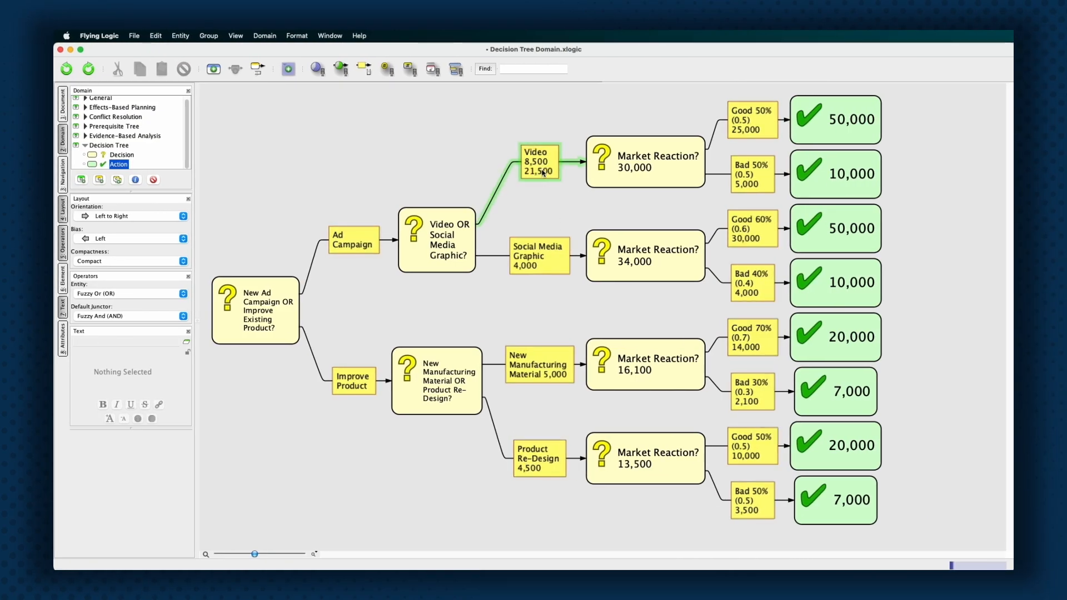
Append 30,000, 11,100 and 9,000 to the Social Media Graphic, New Manufacturing Material and Product Re-Design edge annotations respectively, and clear the selection.
left_click(540, 264)
left_click(537, 362)
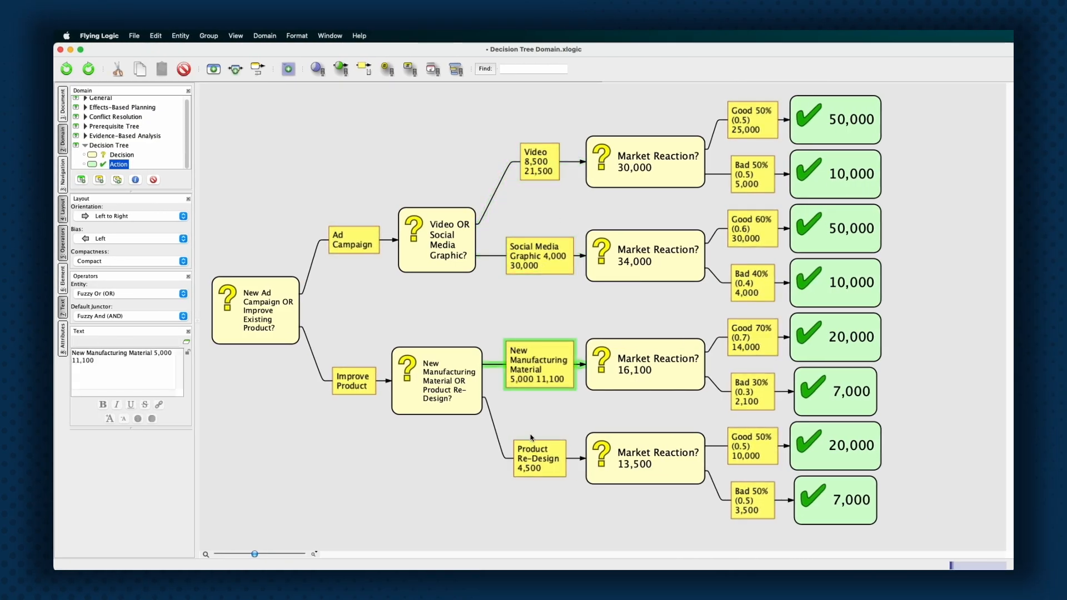
left_click(536, 466)
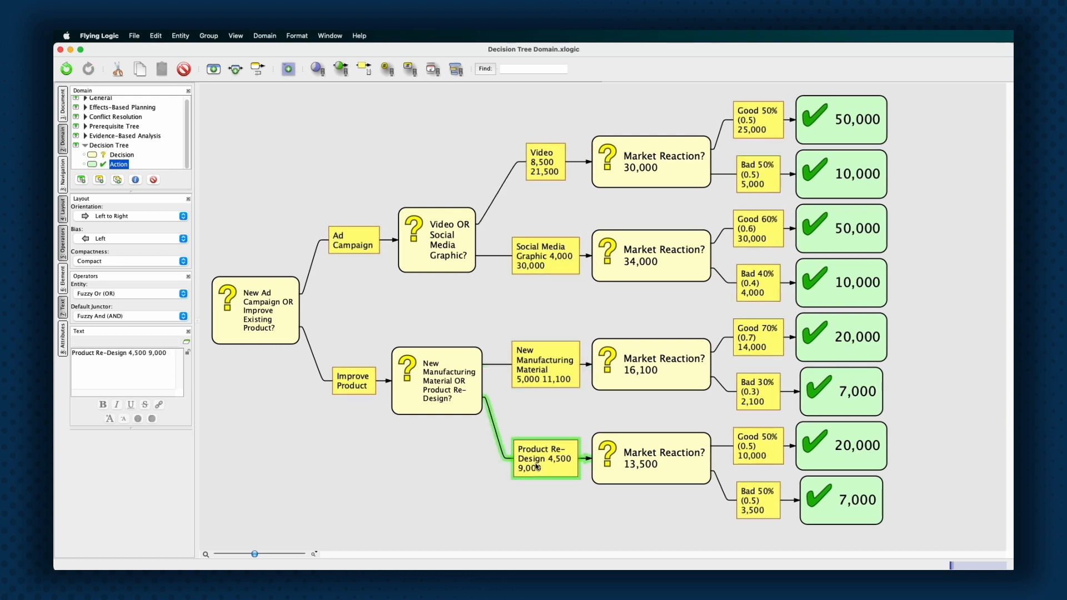
left_click(548, 315)
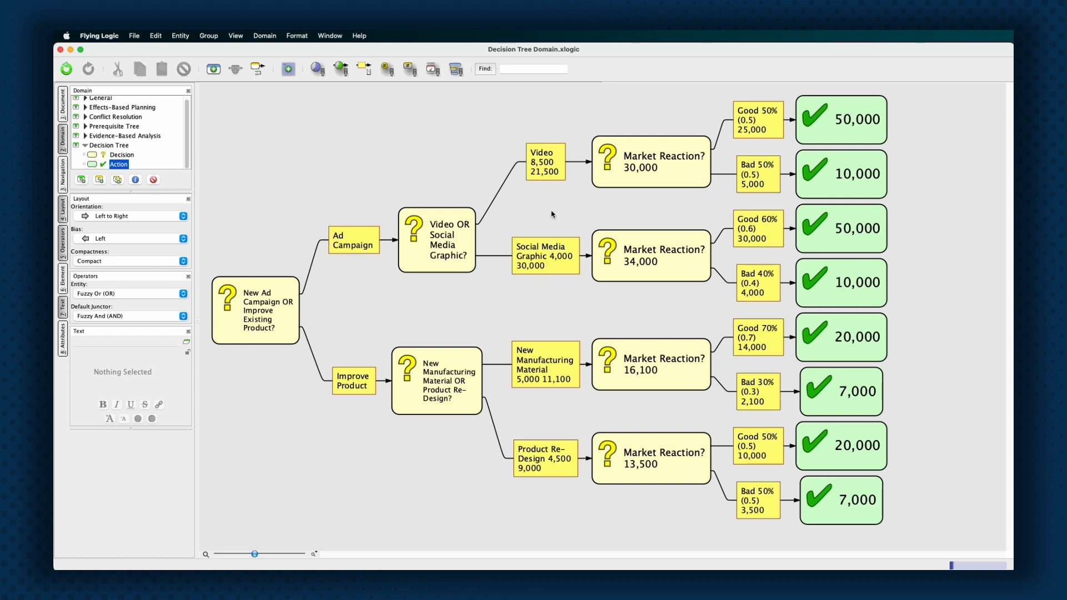
Check the Video and Social Media Graphic edges together and append 51,500 to the annotation of the Ad Campaign edge.
left_click(552, 171)
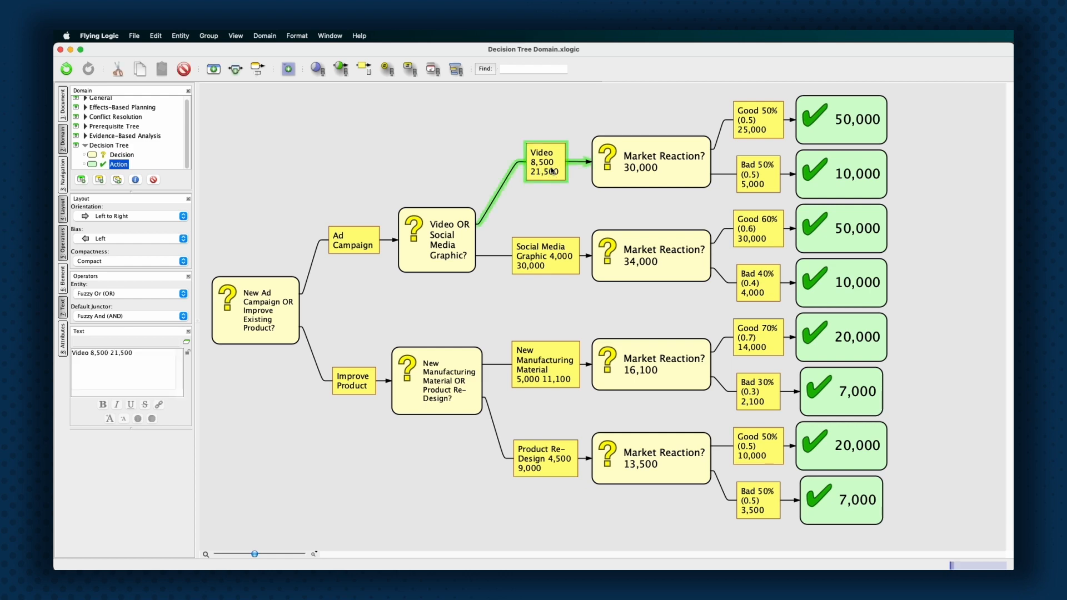
left_click(552, 265, "shift")
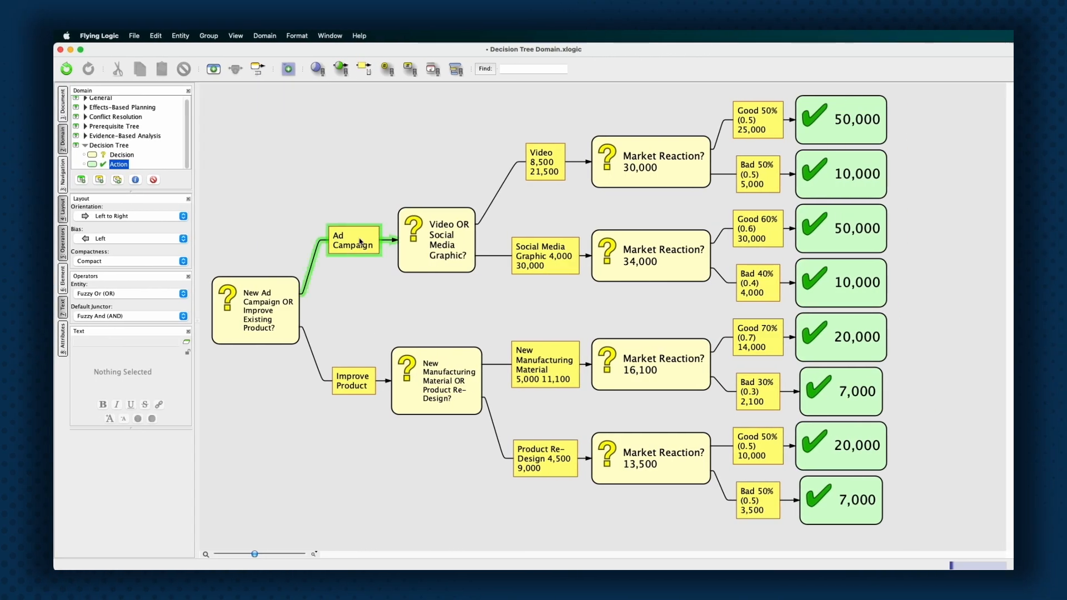
double_click(356, 234)
type("51,500")
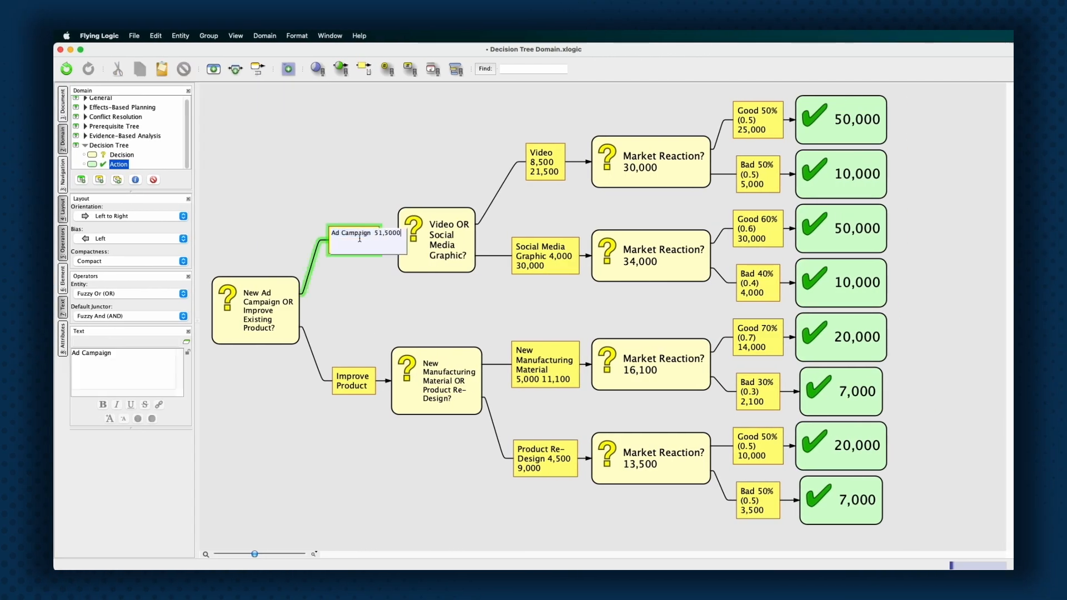
key("Return")
Append 20,100 to the annotation of the Improve Product edge.
double_click(361, 379)
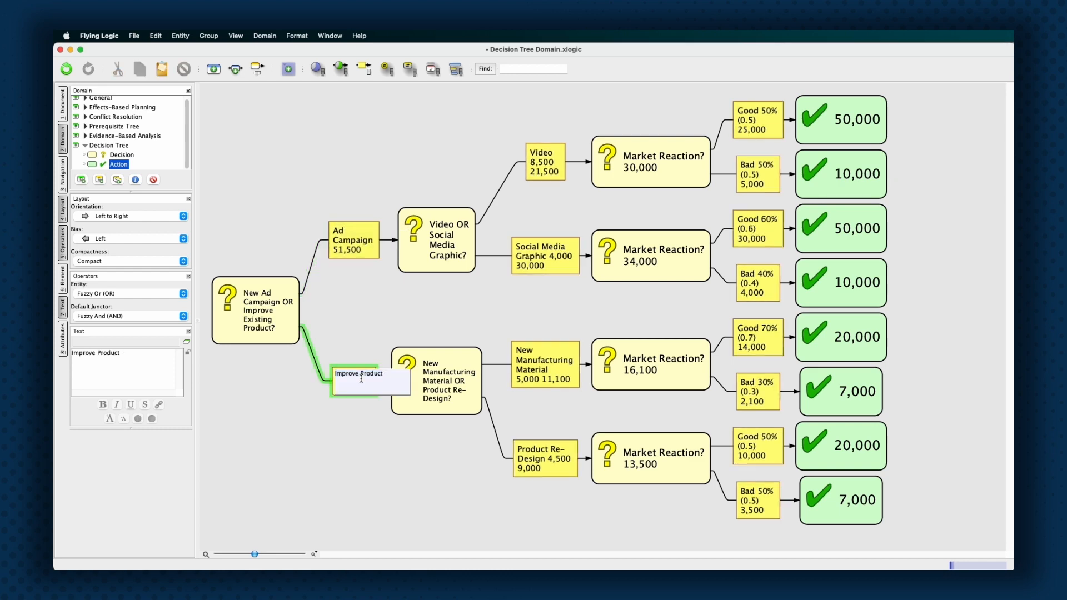
type("20,100")
key("Return")
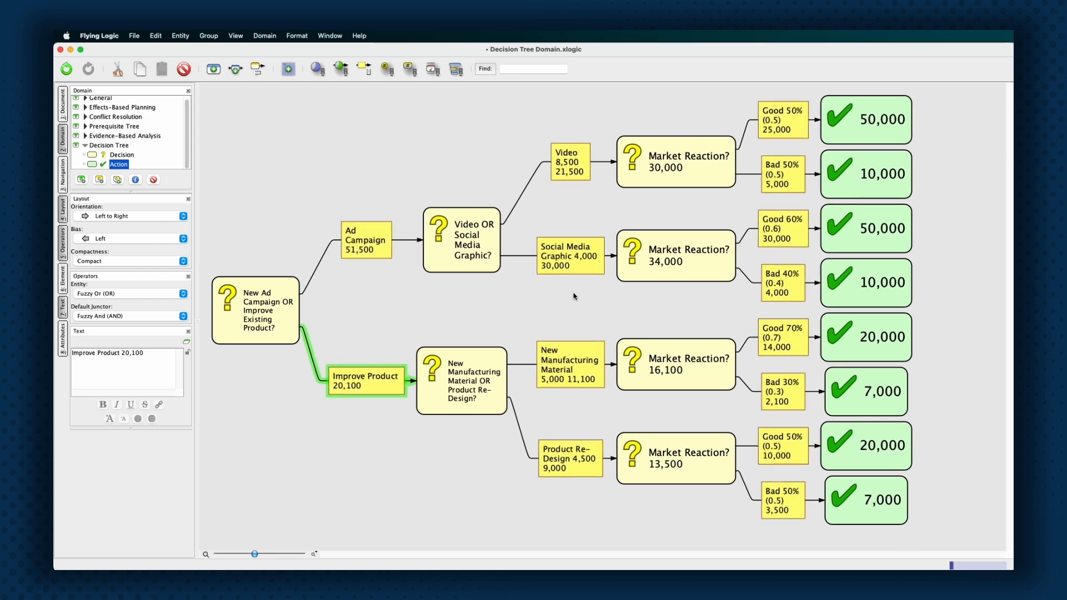